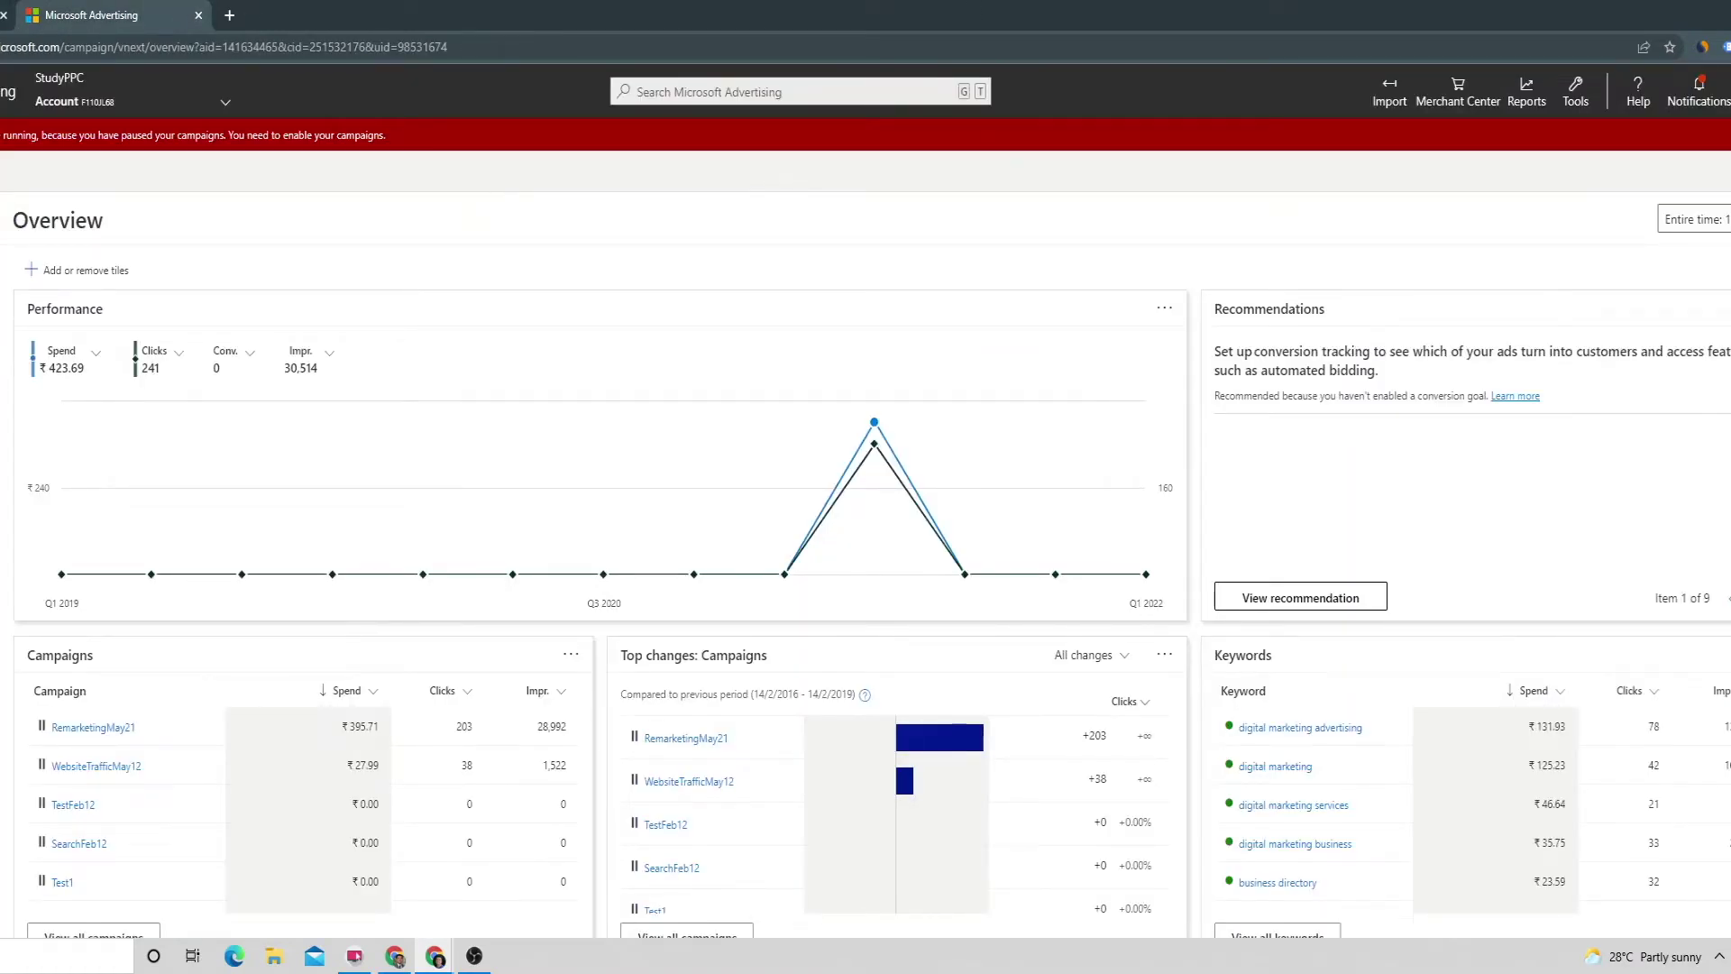
- Go to Ad Group3222 in the WebsiteTrafficMay12 campaign and start creating a new ad
click(94, 935)
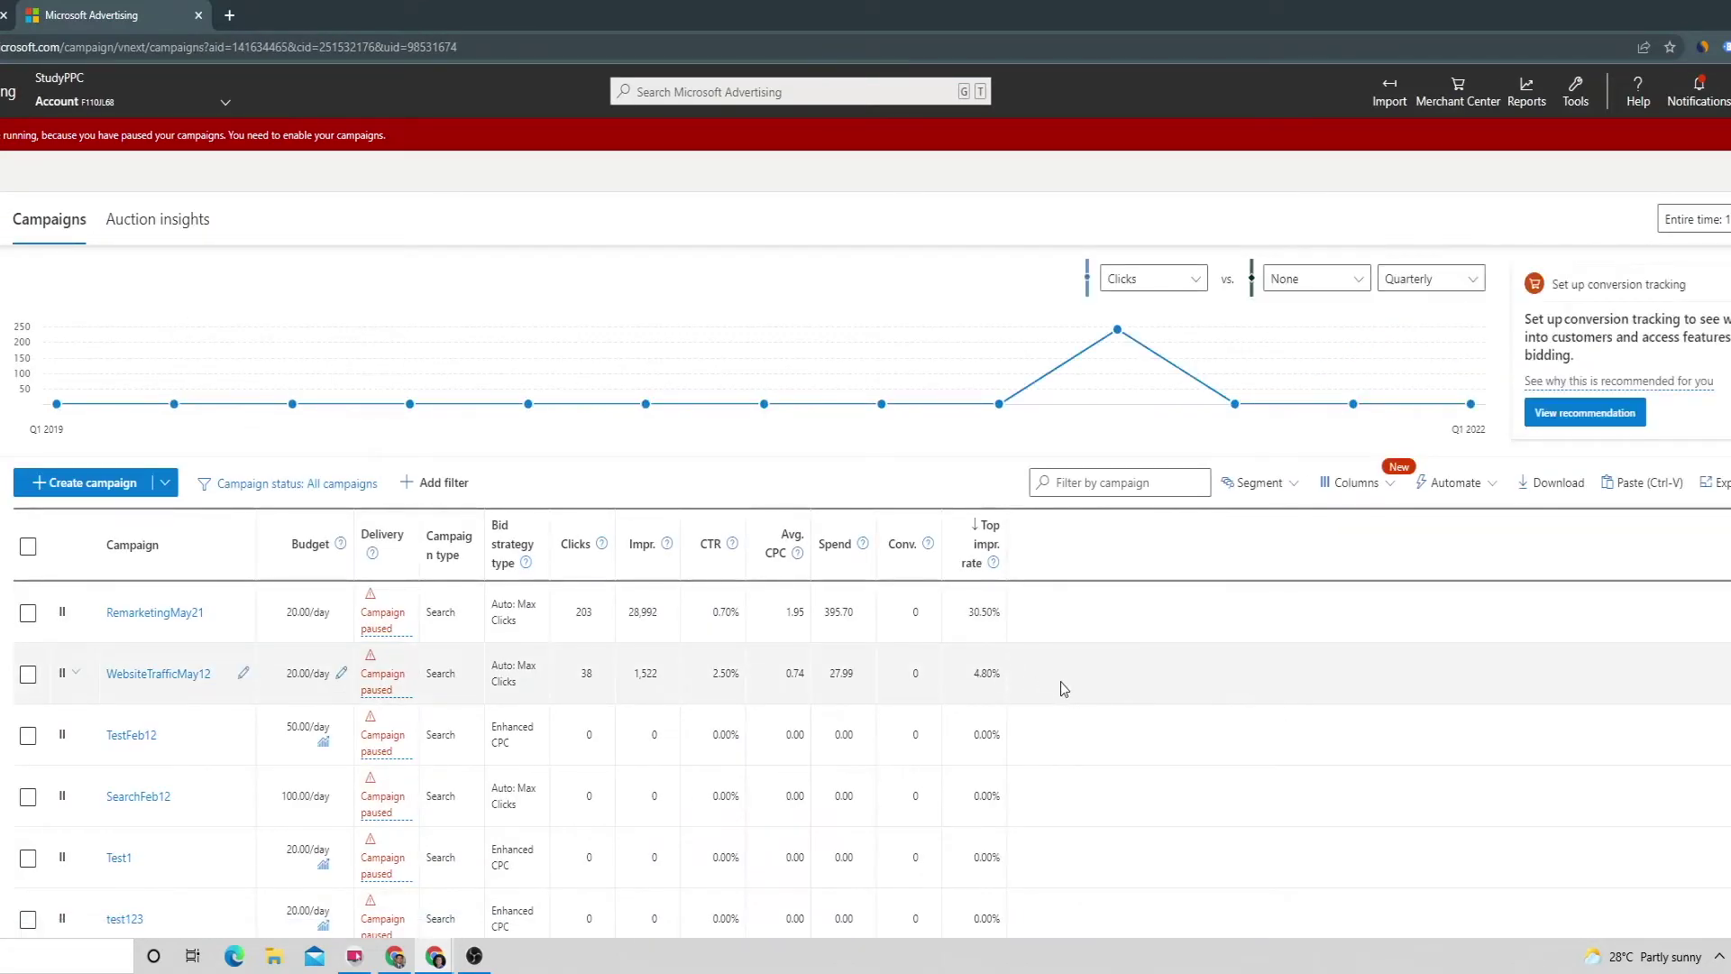
click(162, 674)
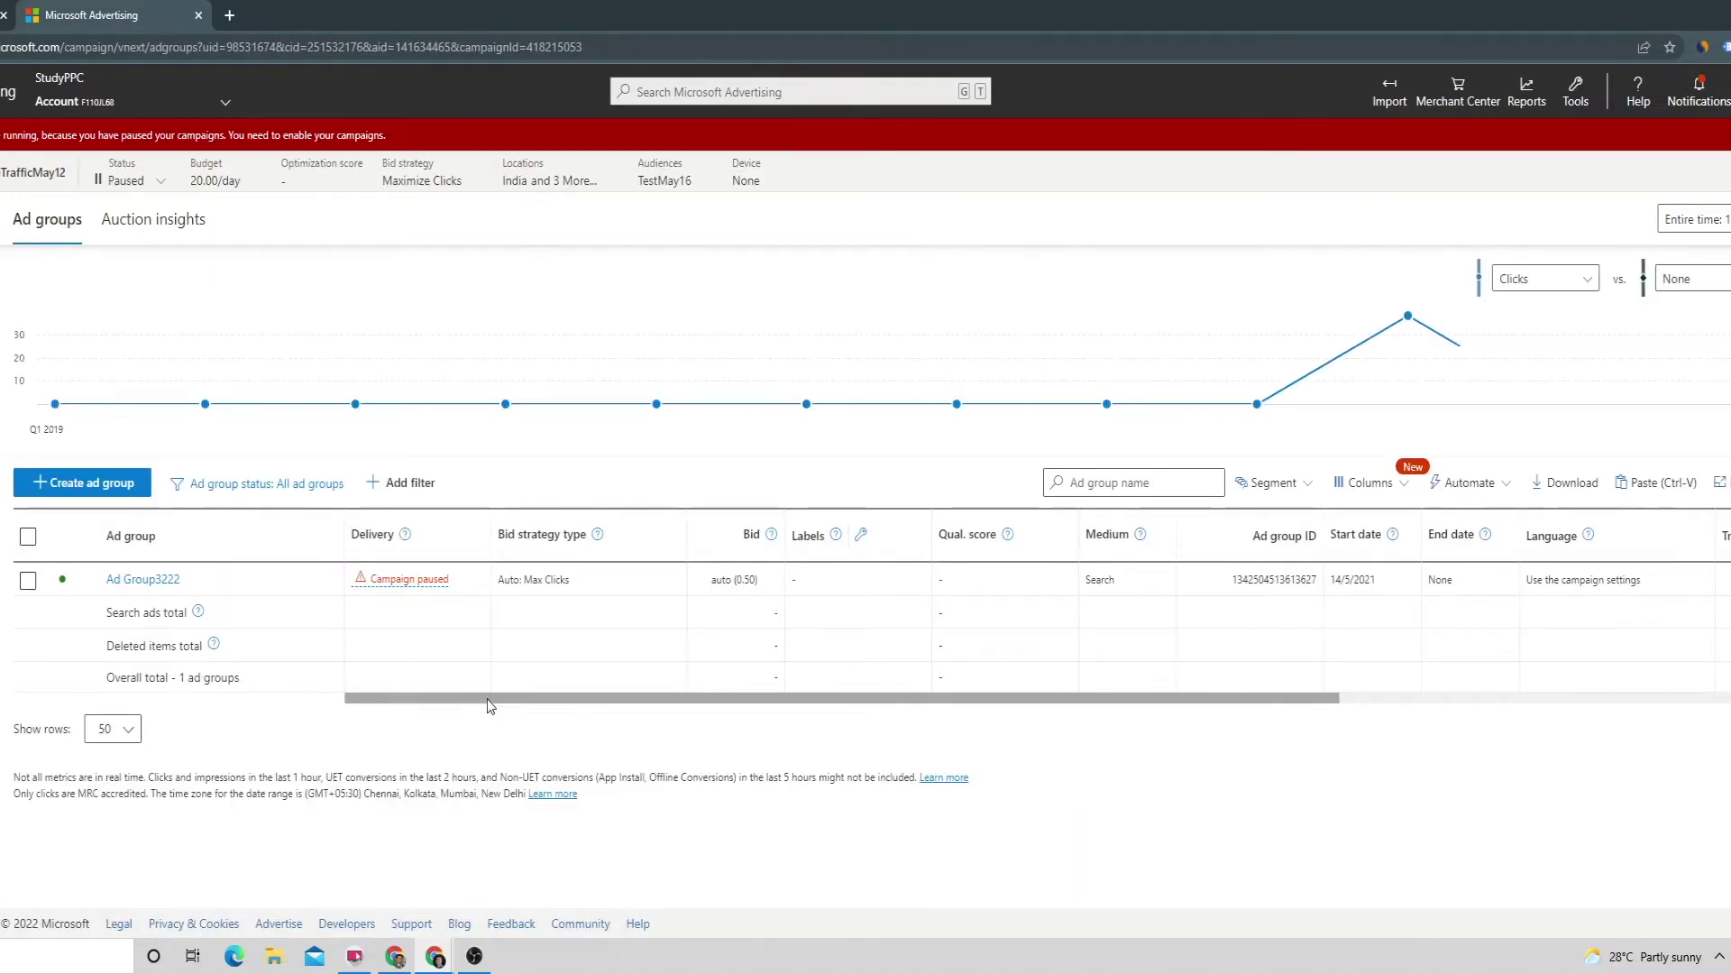
click(169, 582)
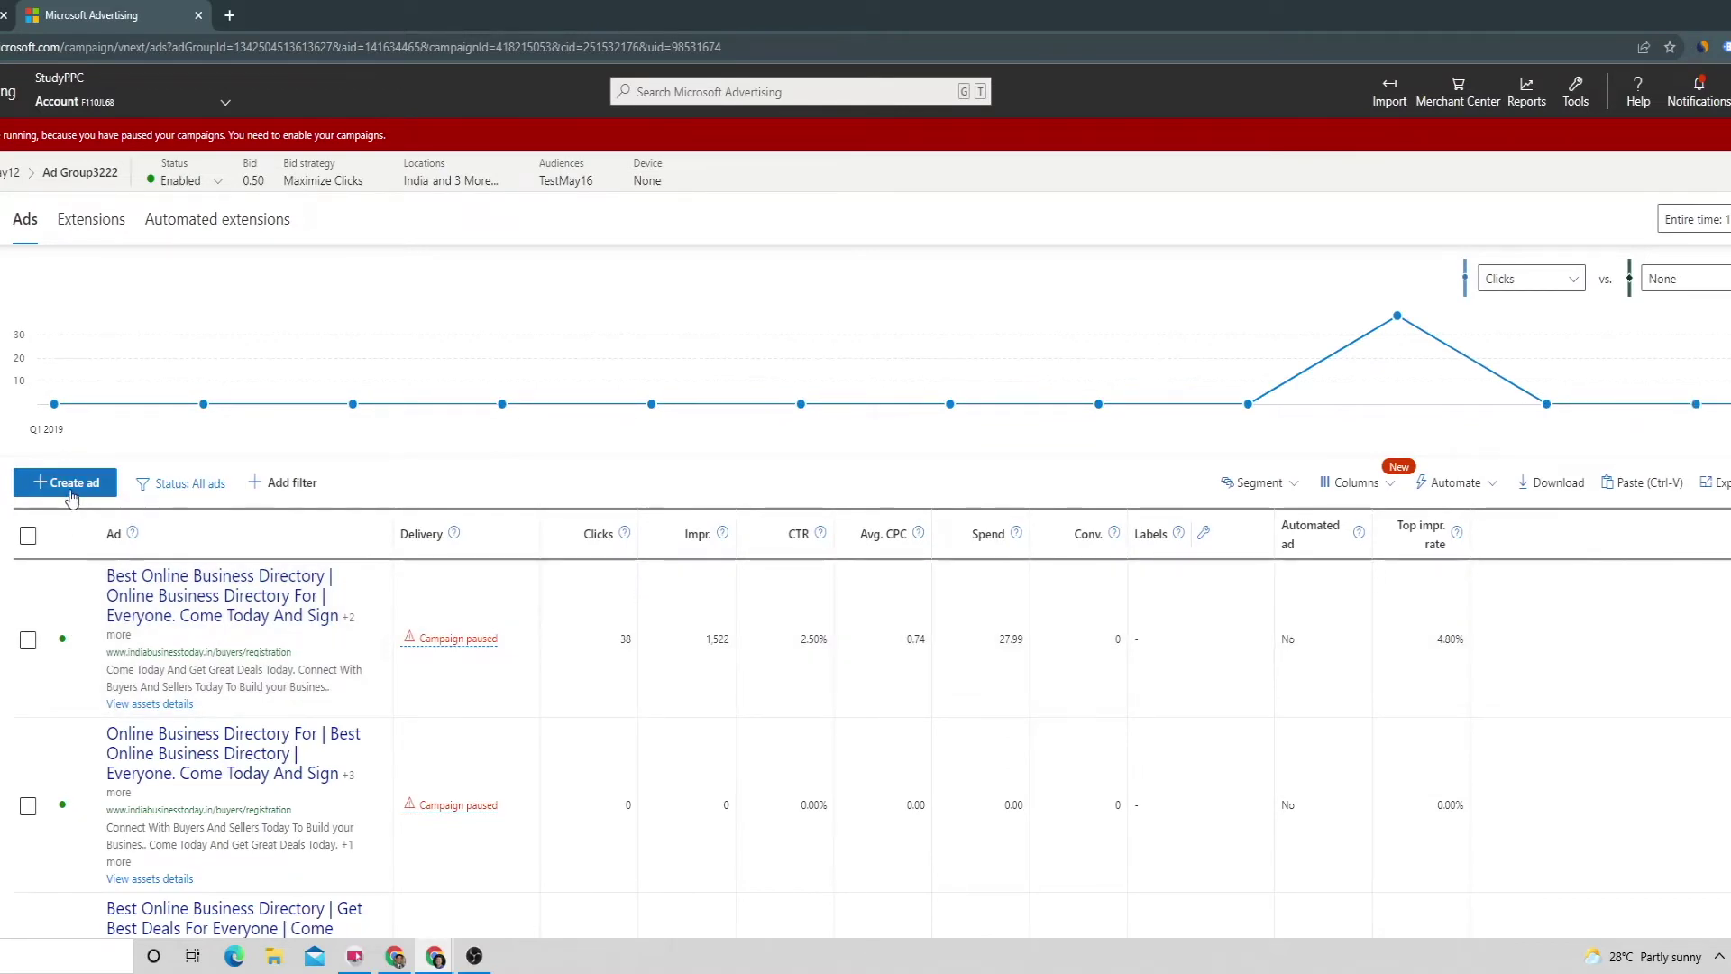
click(70, 497)
double_click(23, 335)
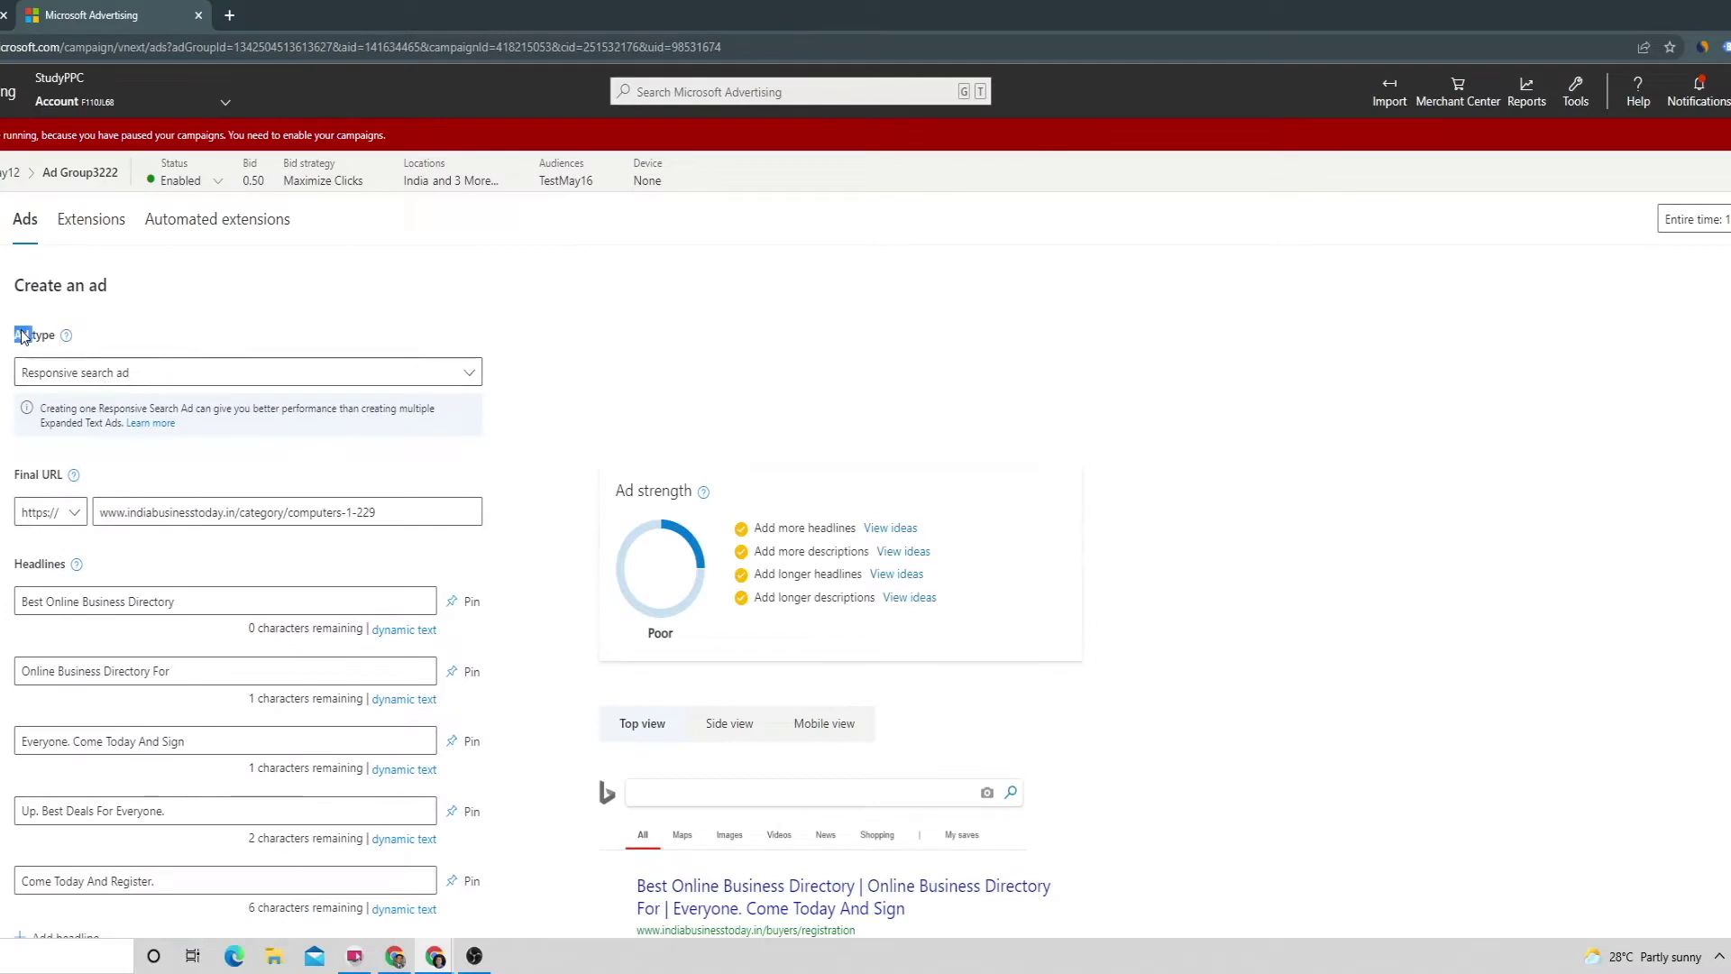
drag(22, 334, 56, 335)
click(156, 372)
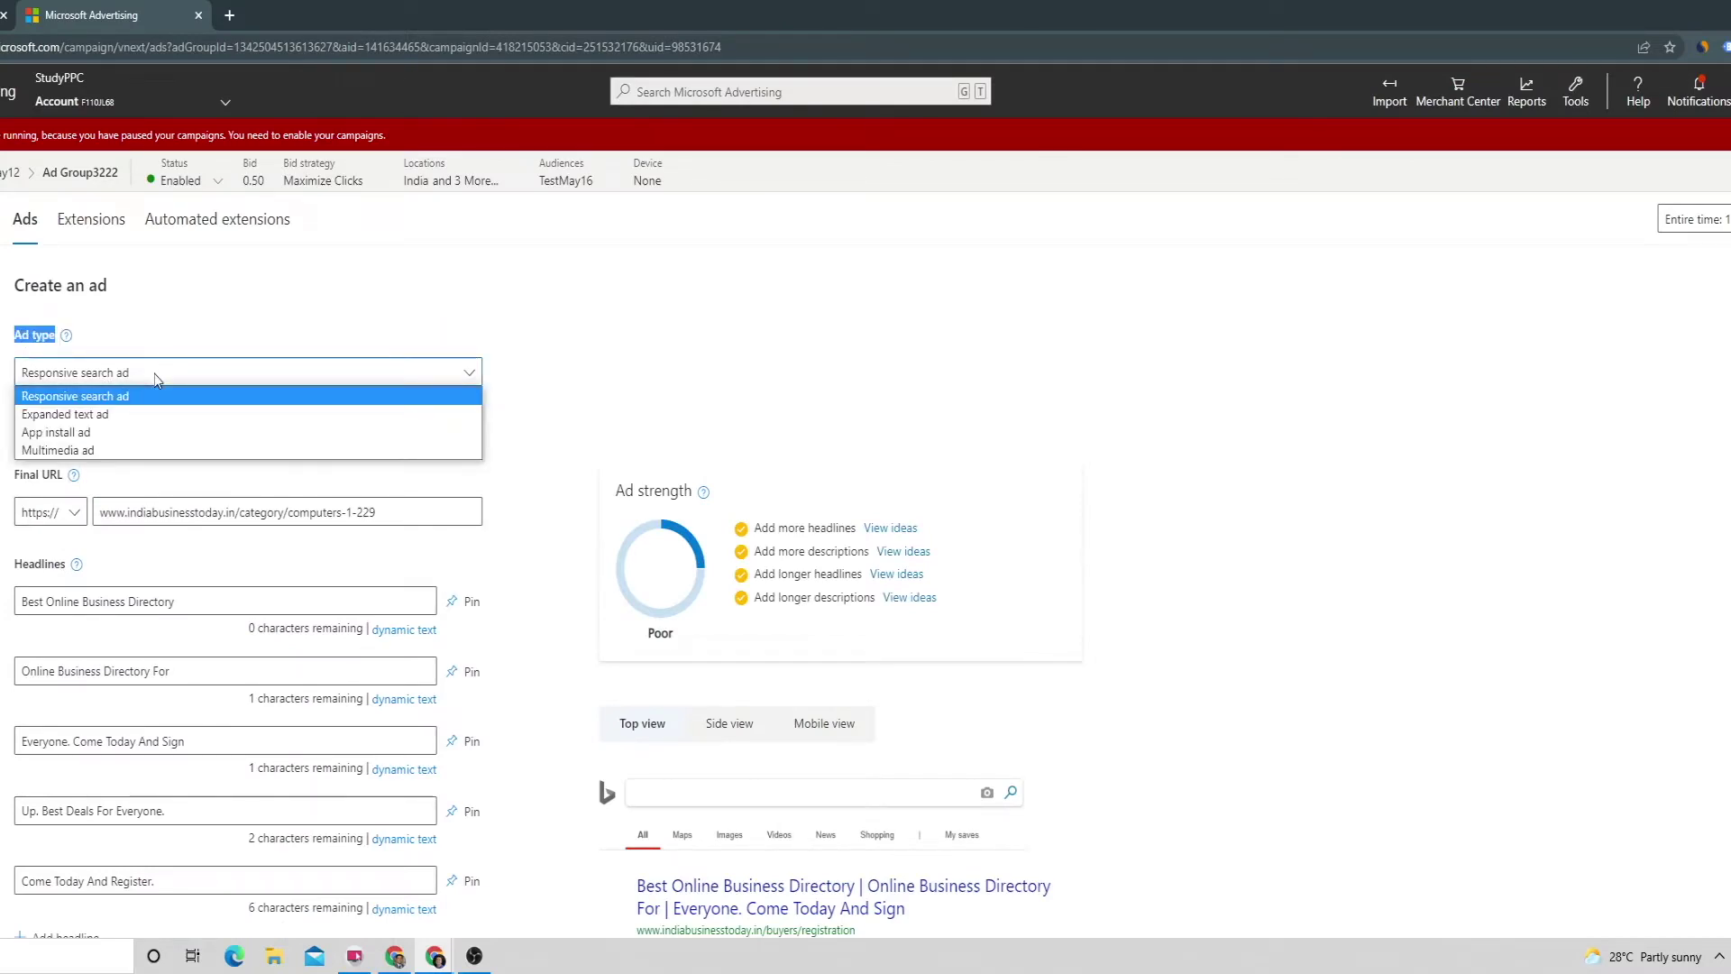
click(79, 453)
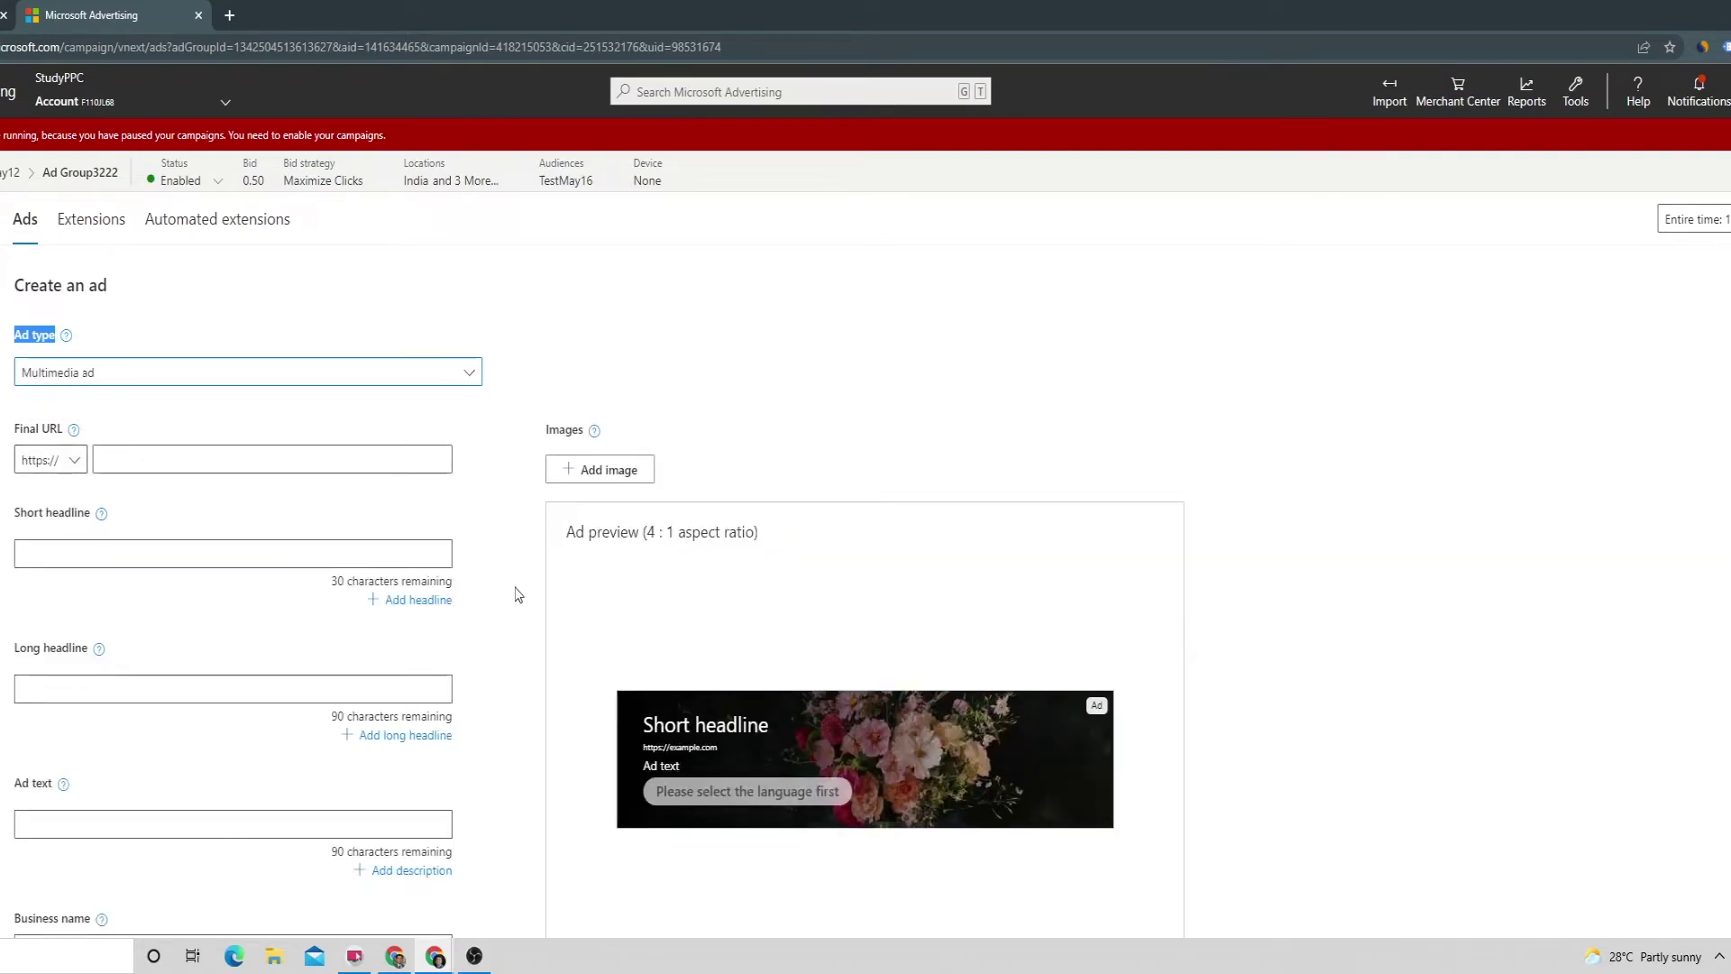
click(167, 463)
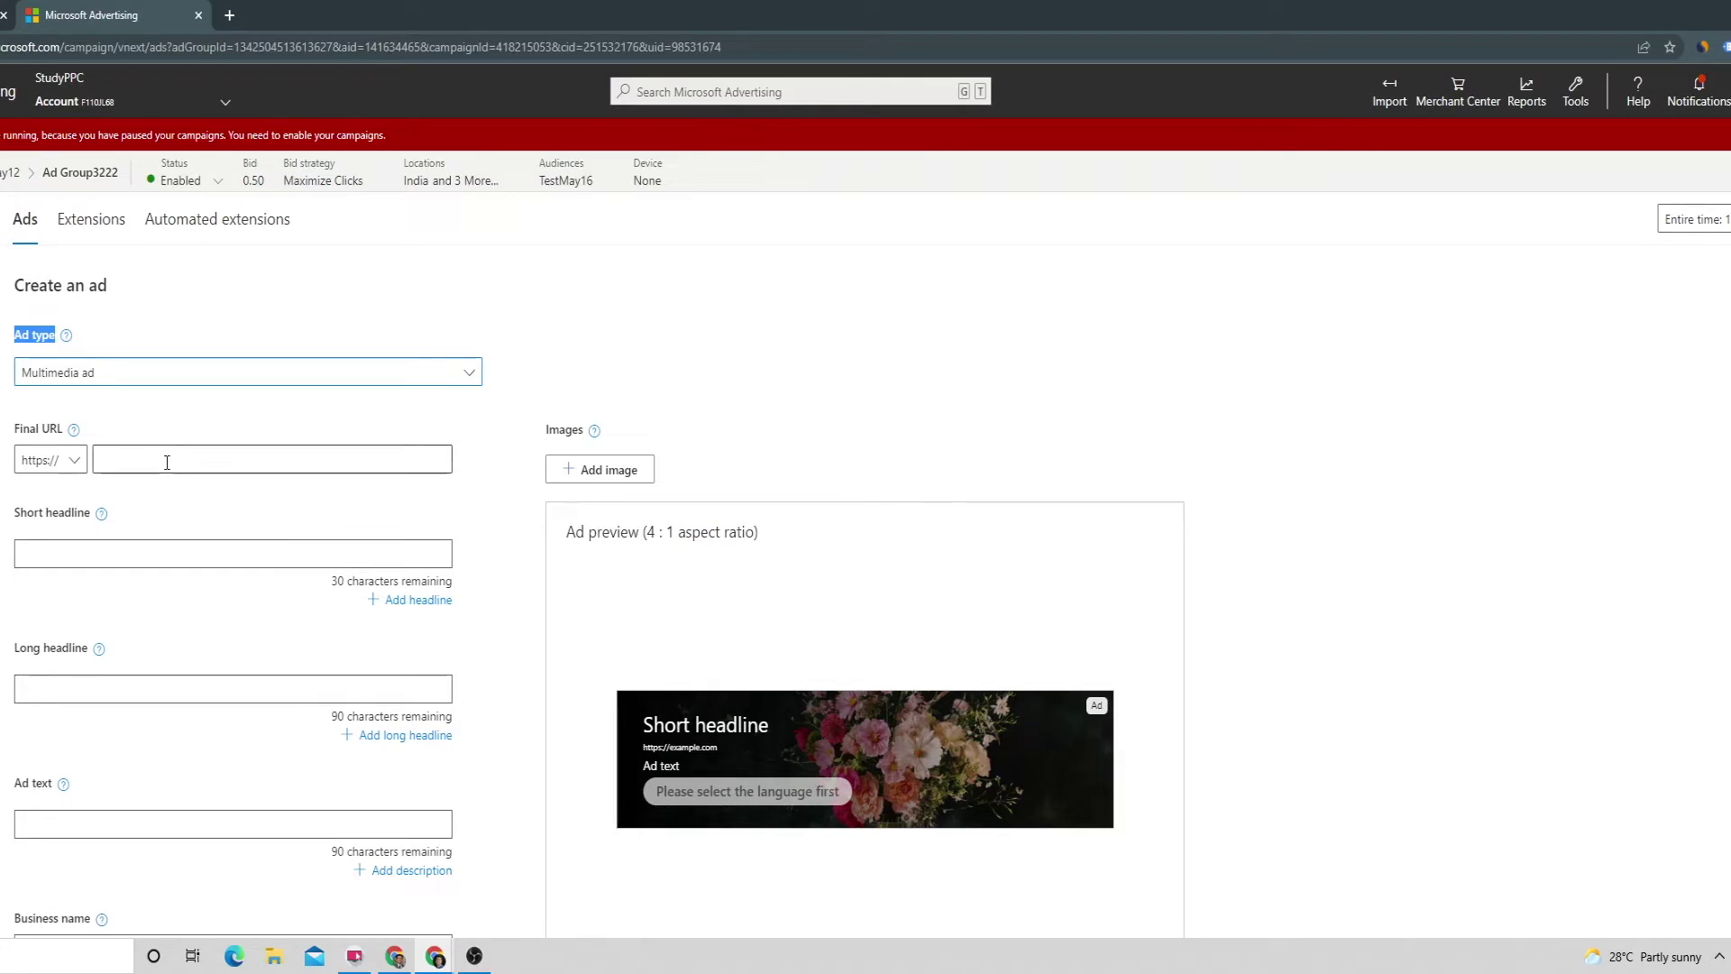
double_click(167, 462)
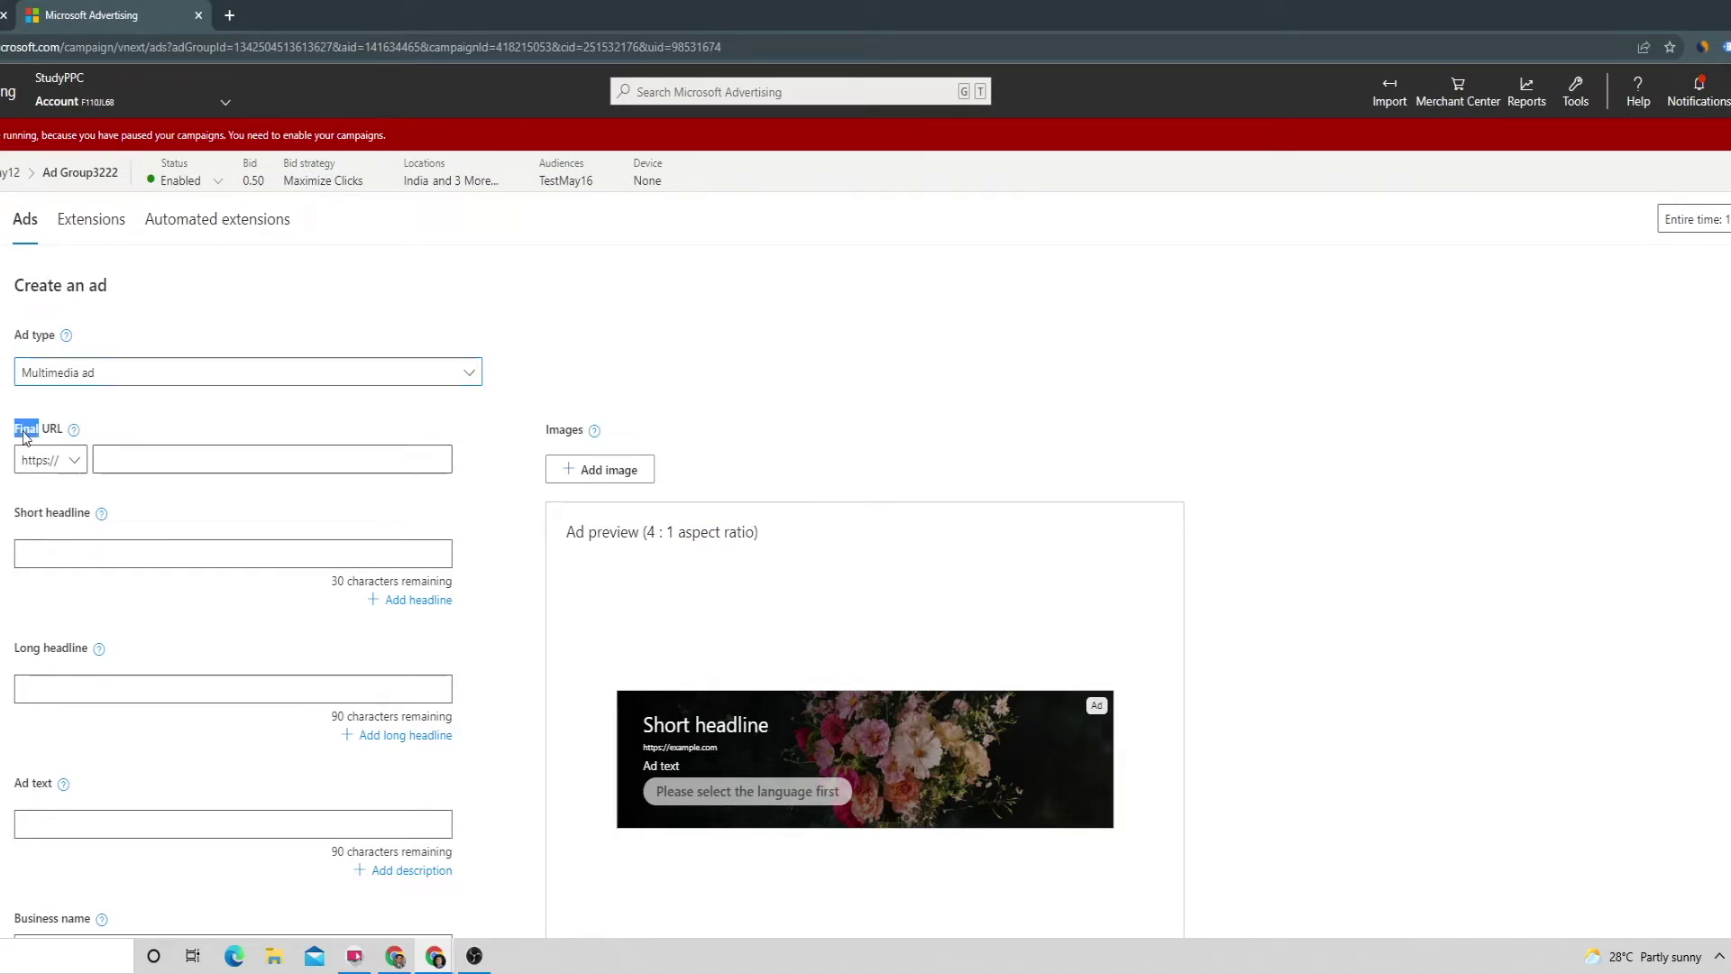
click(150, 460)
text(www.indiabusinessto)
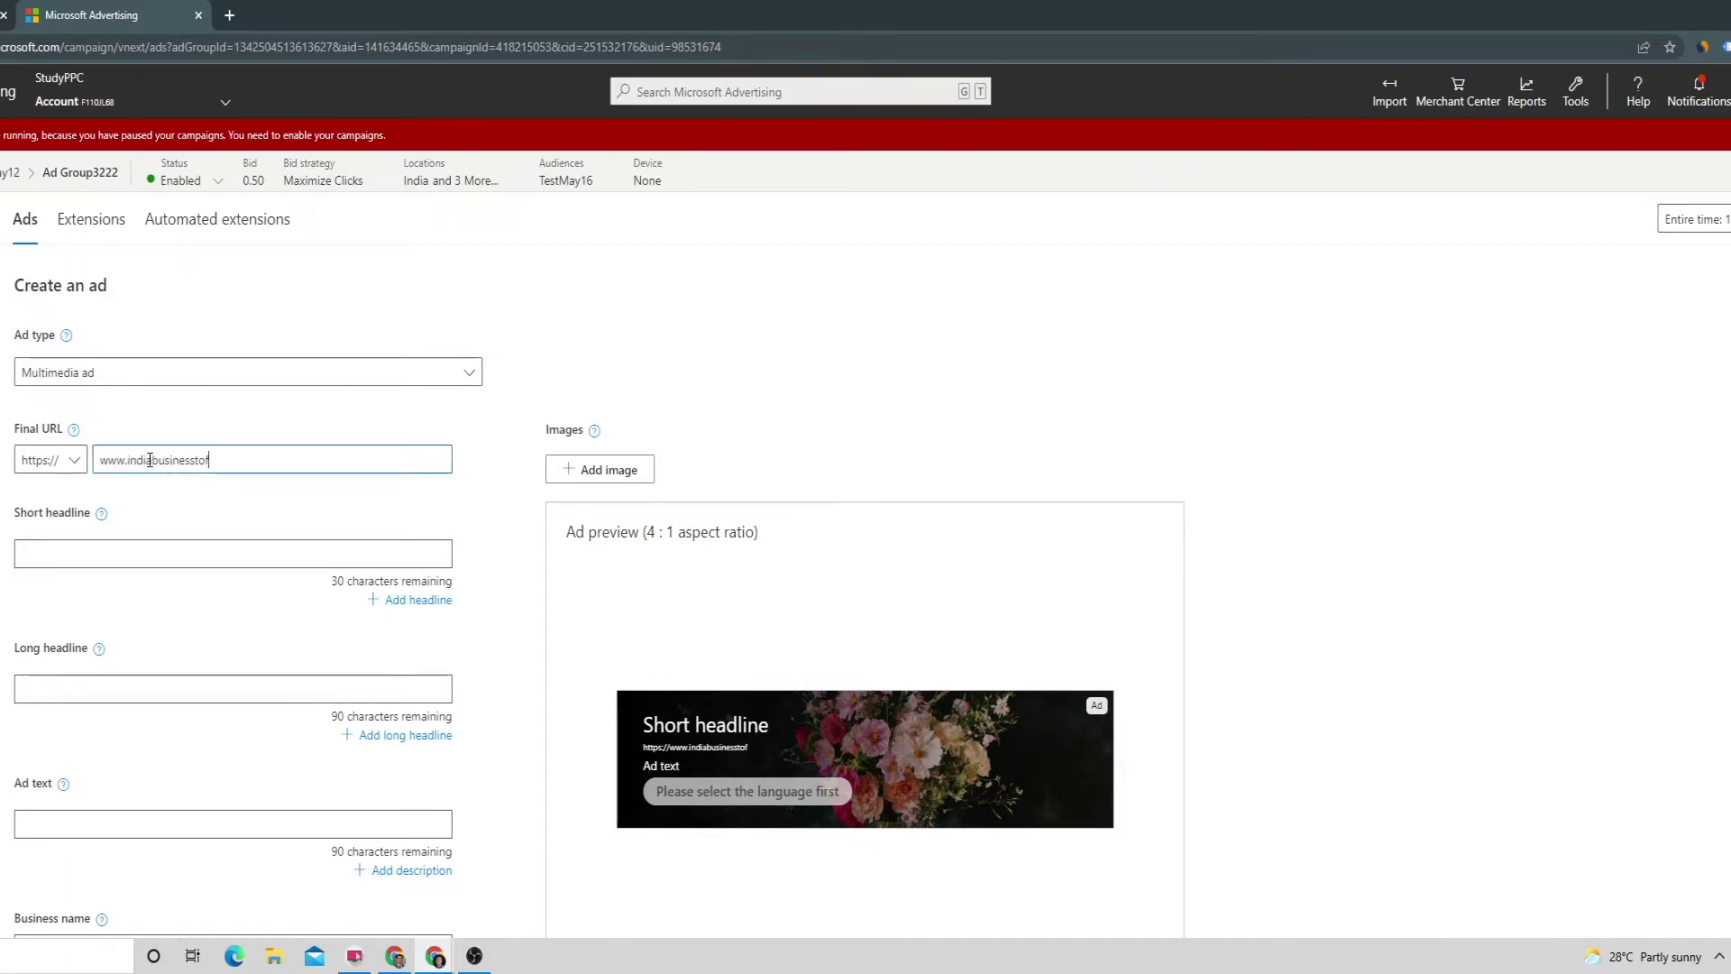
text(day.in)
- Enter short headline 'Best Online Business Directory', long headline 'Best Way To Gennect With Buyers And Seller', and ad text 'Best deals For Everyone Here'
click(160, 560)
text(Best On)
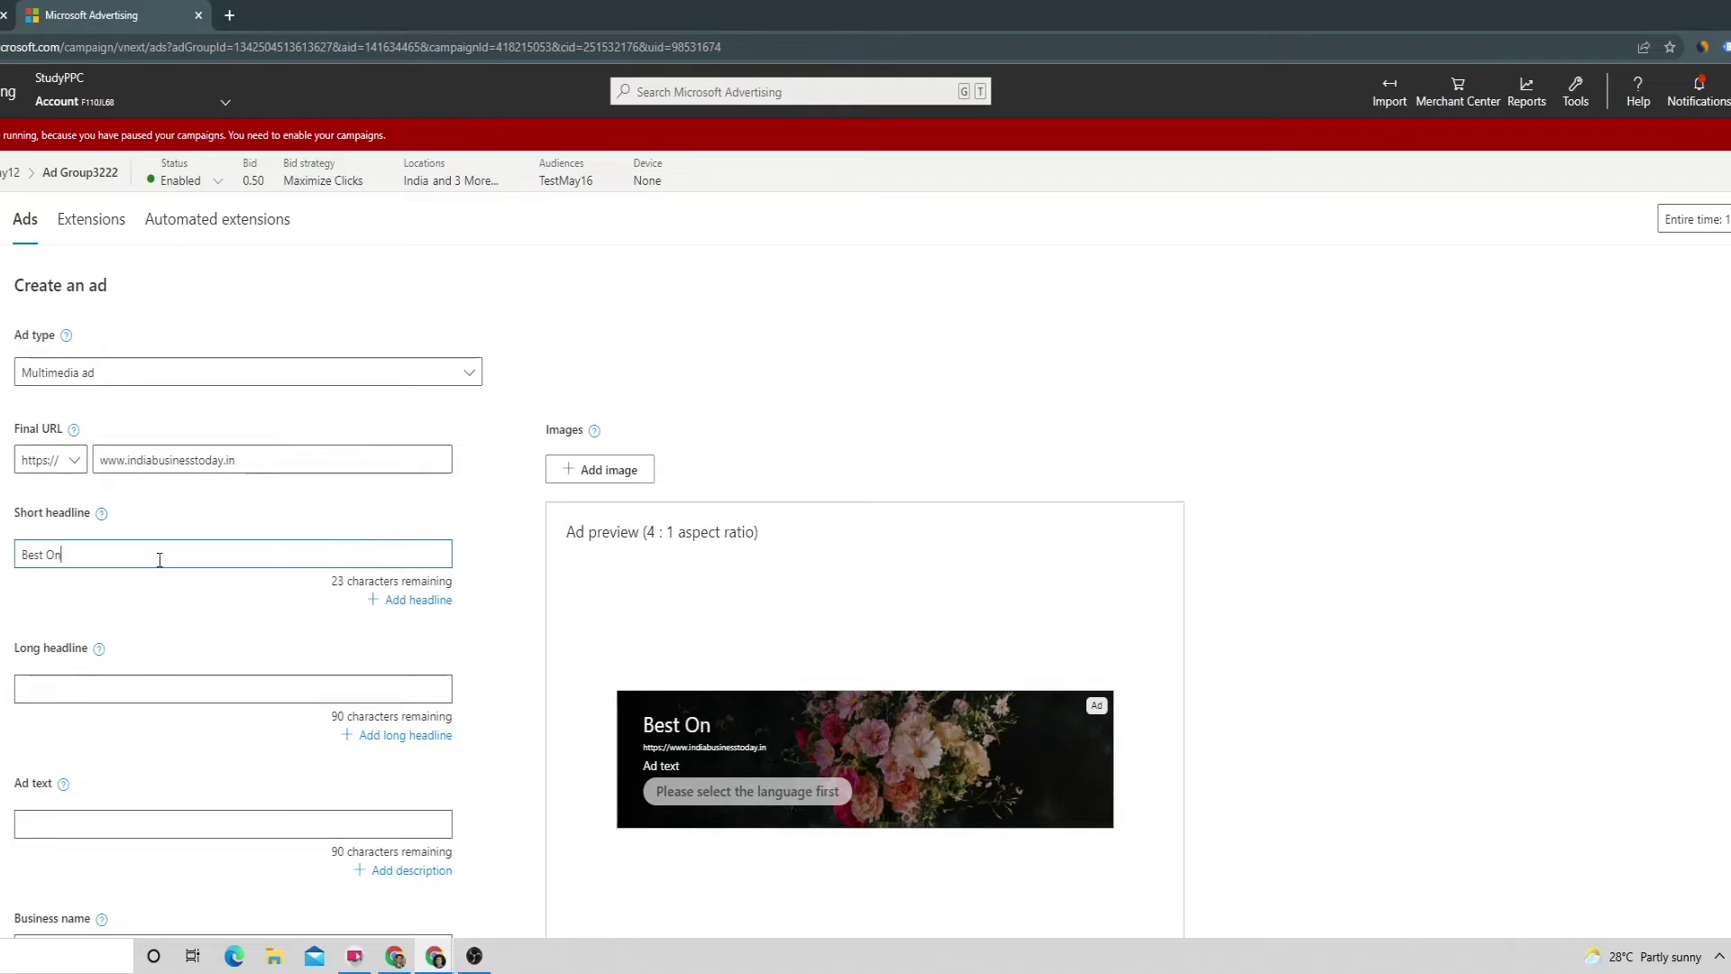
text(line Business )
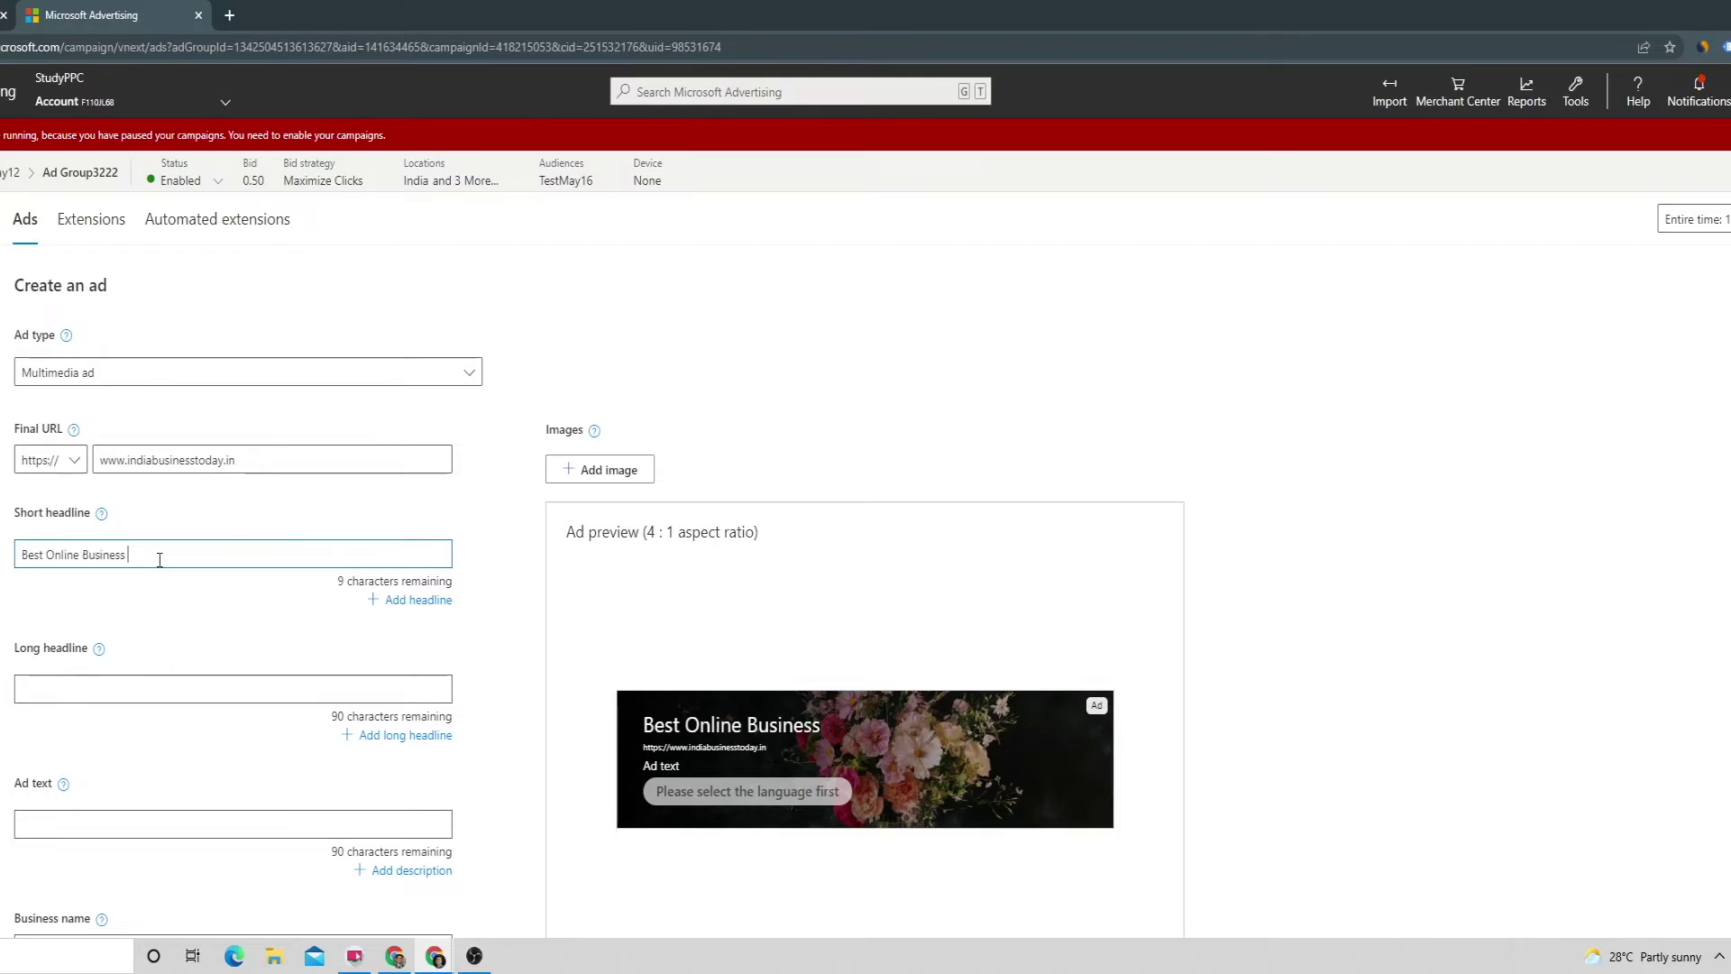
text(Directory)
click(93, 687)
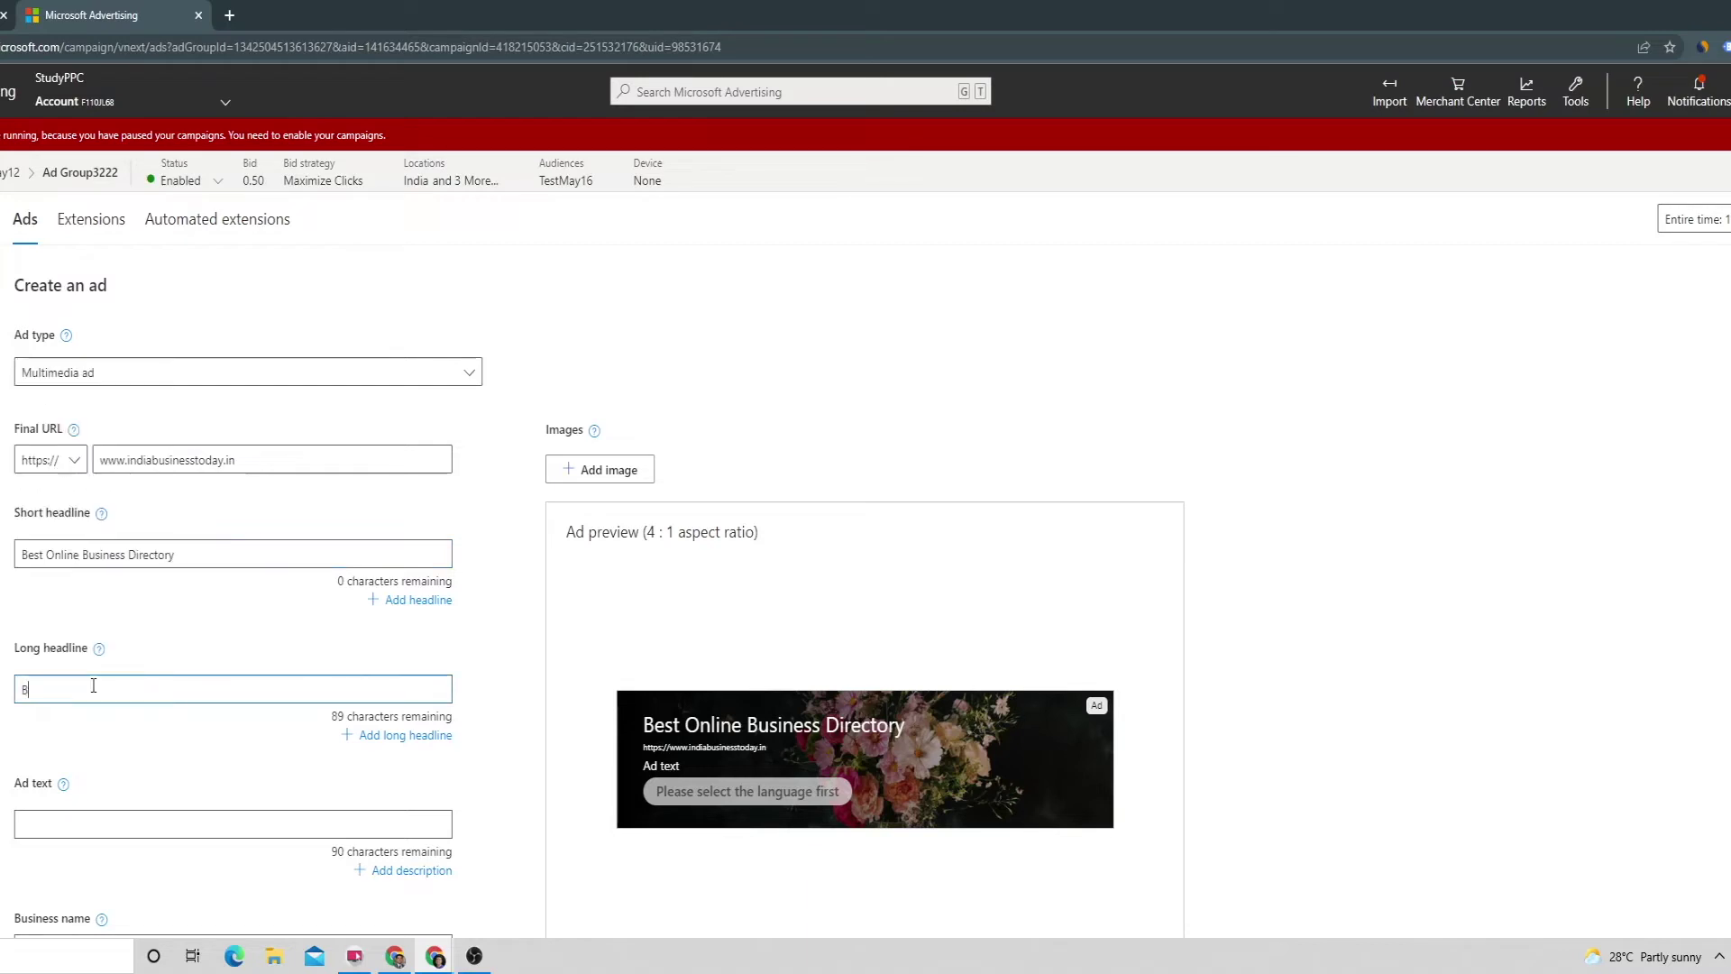
text(Best Way To Ge)
text(nnect With Buyers)
text( And Sellers.)
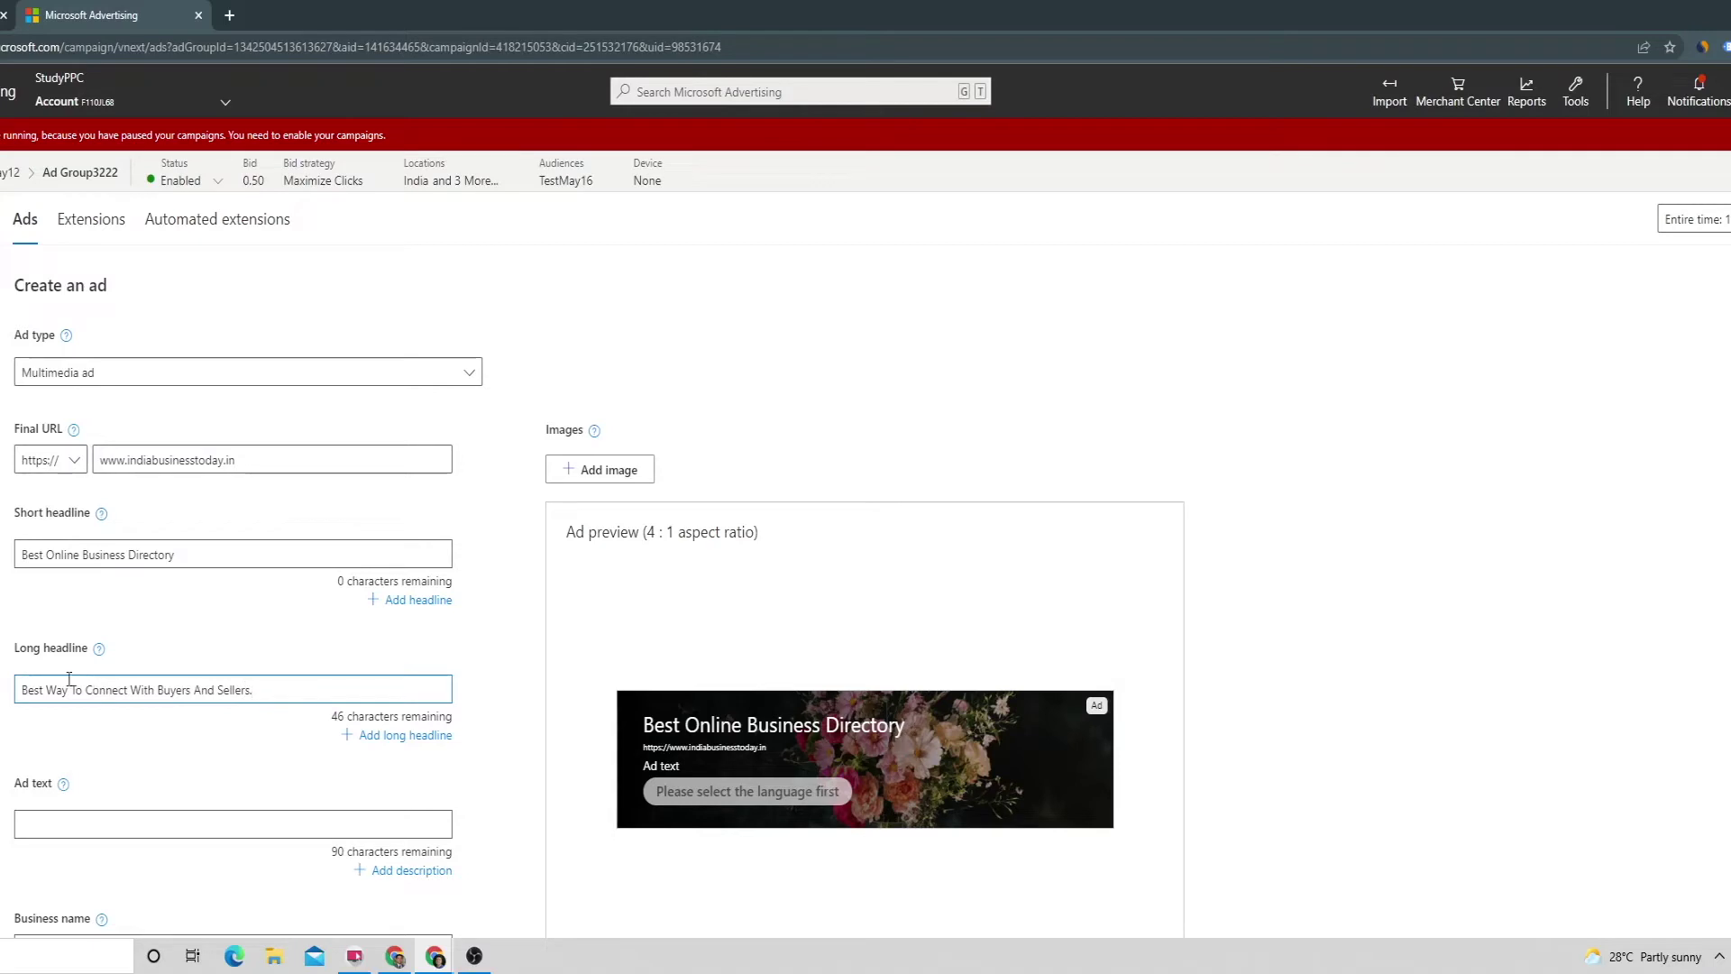
click(35, 825)
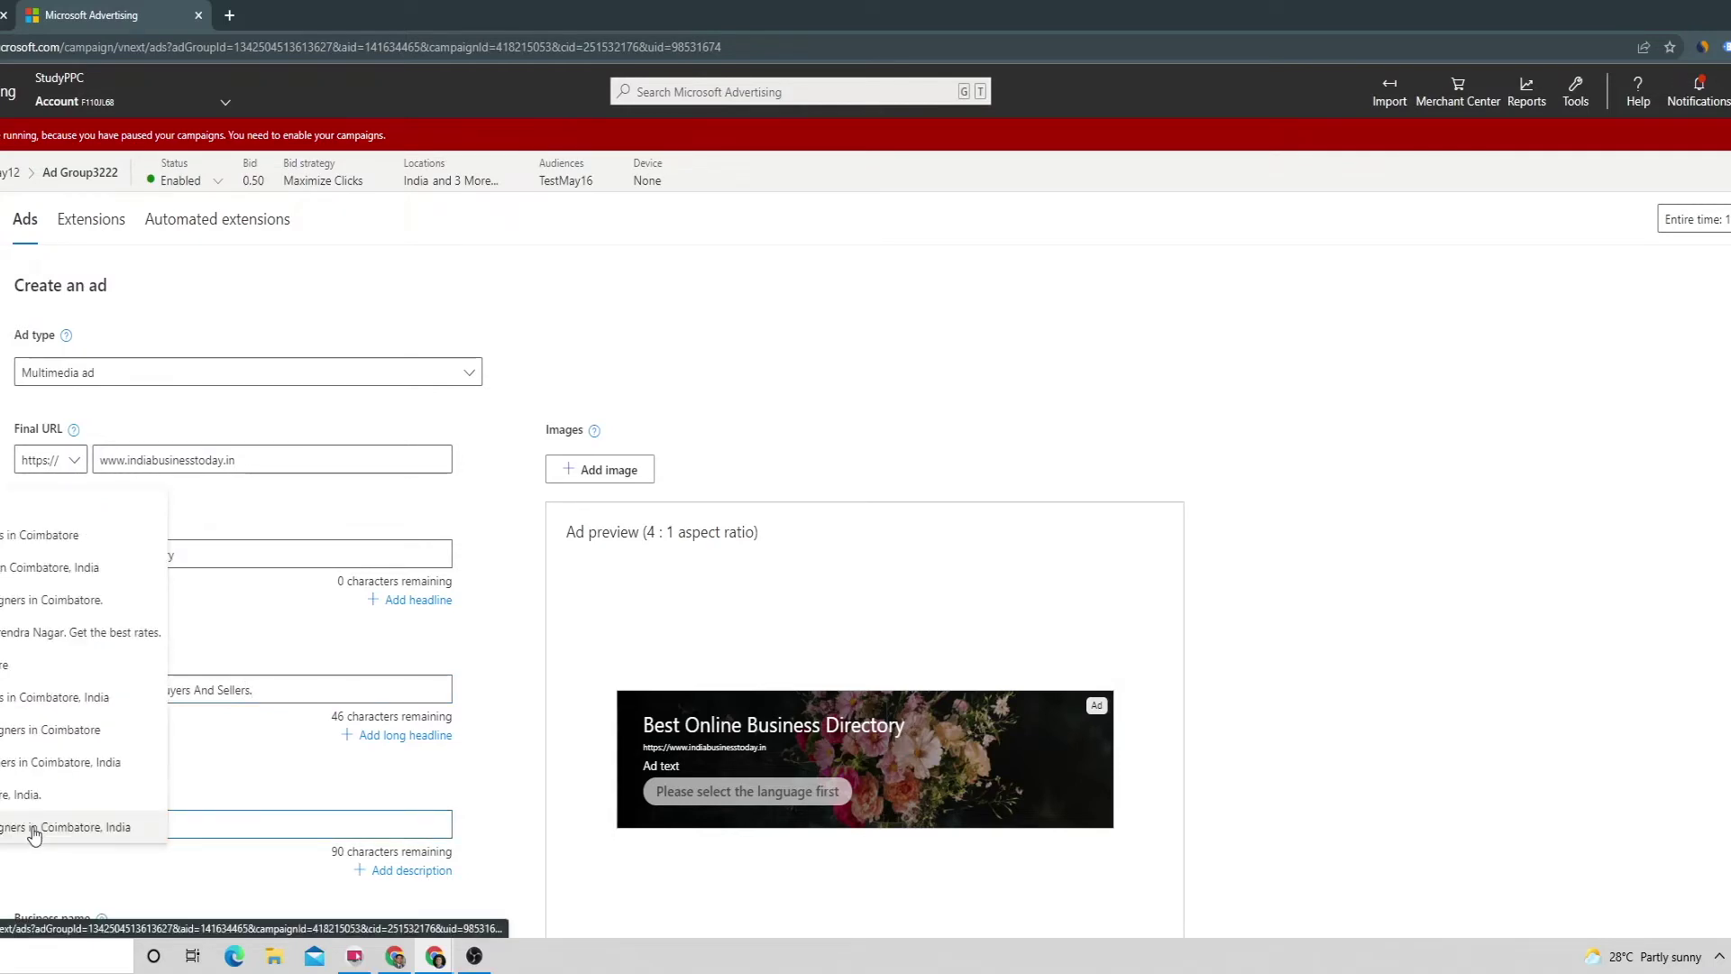
text(Best deals )
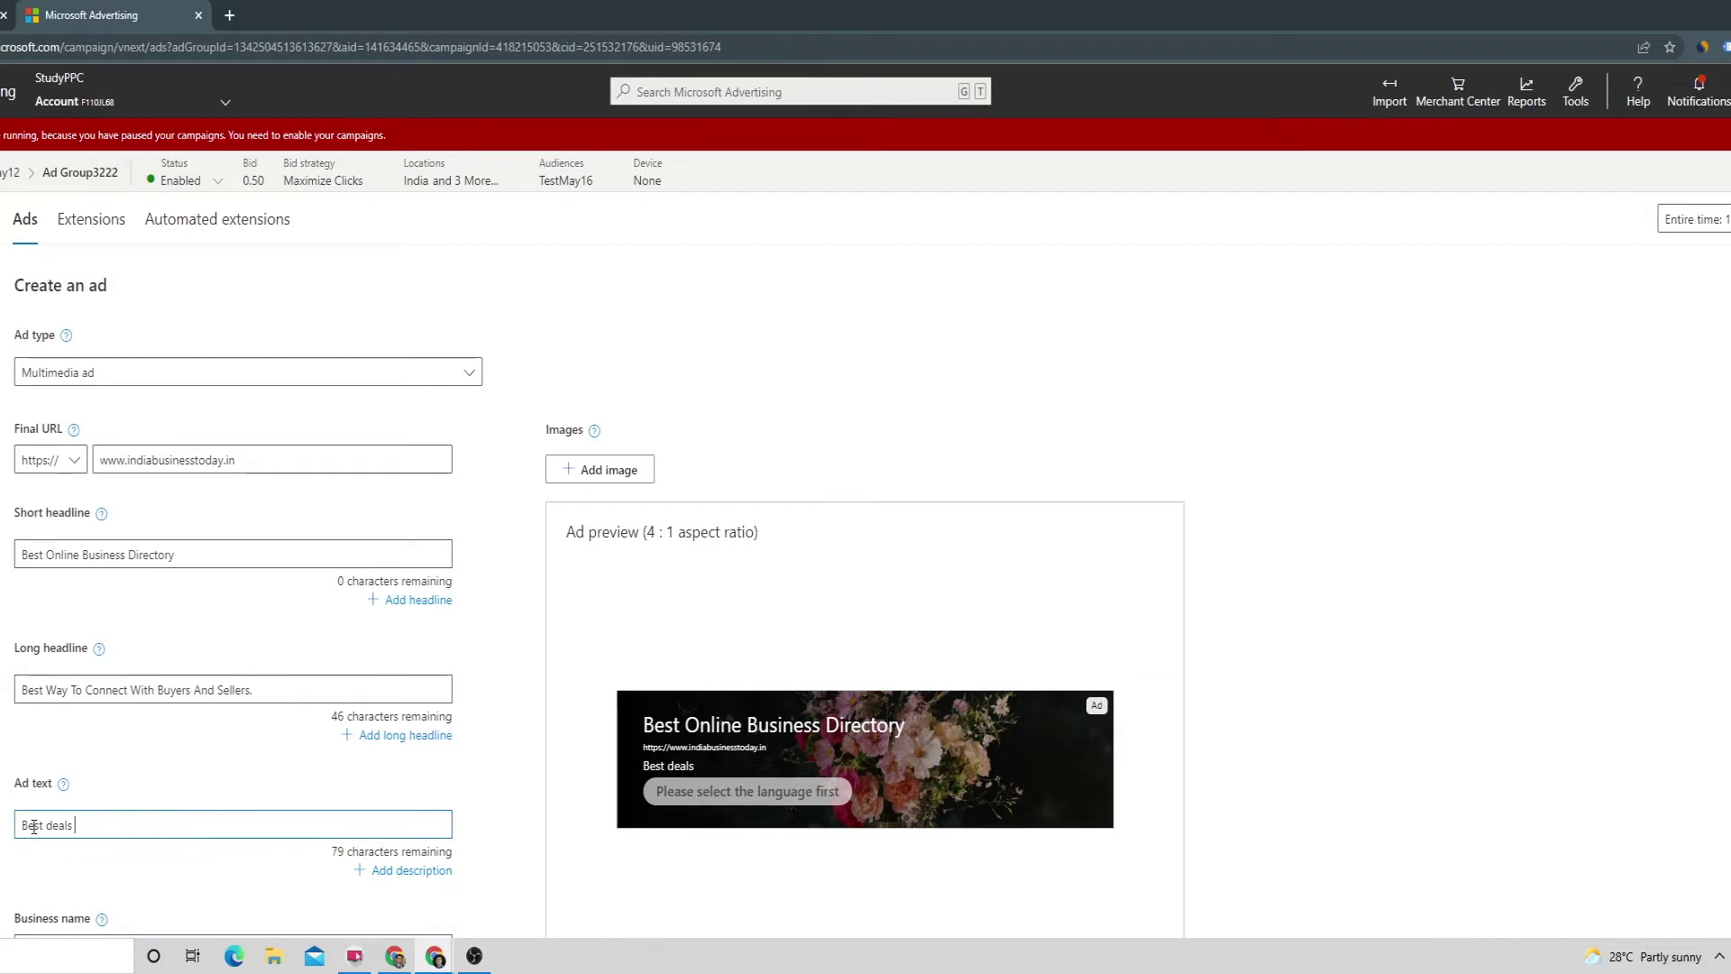
text(For Everyone Here.)
- Set the business name to 'India Business Today'
scroll(516, 743, down, 2)
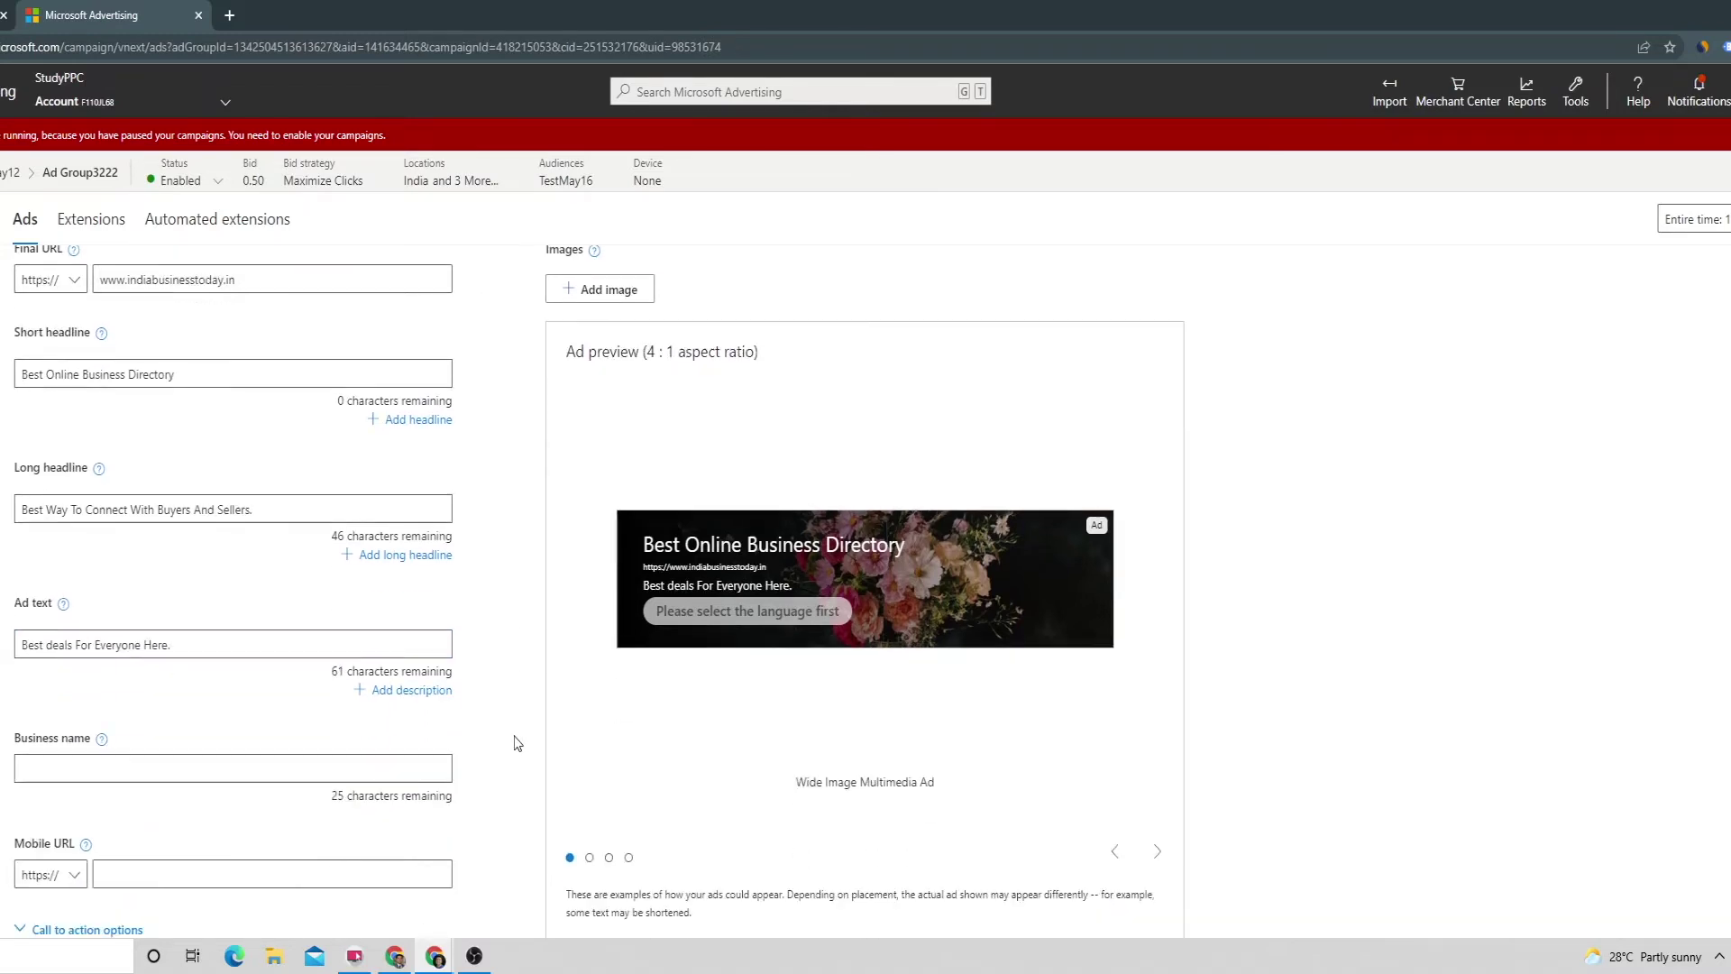
click(82, 767)
text(India Business Today)
click(176, 873)
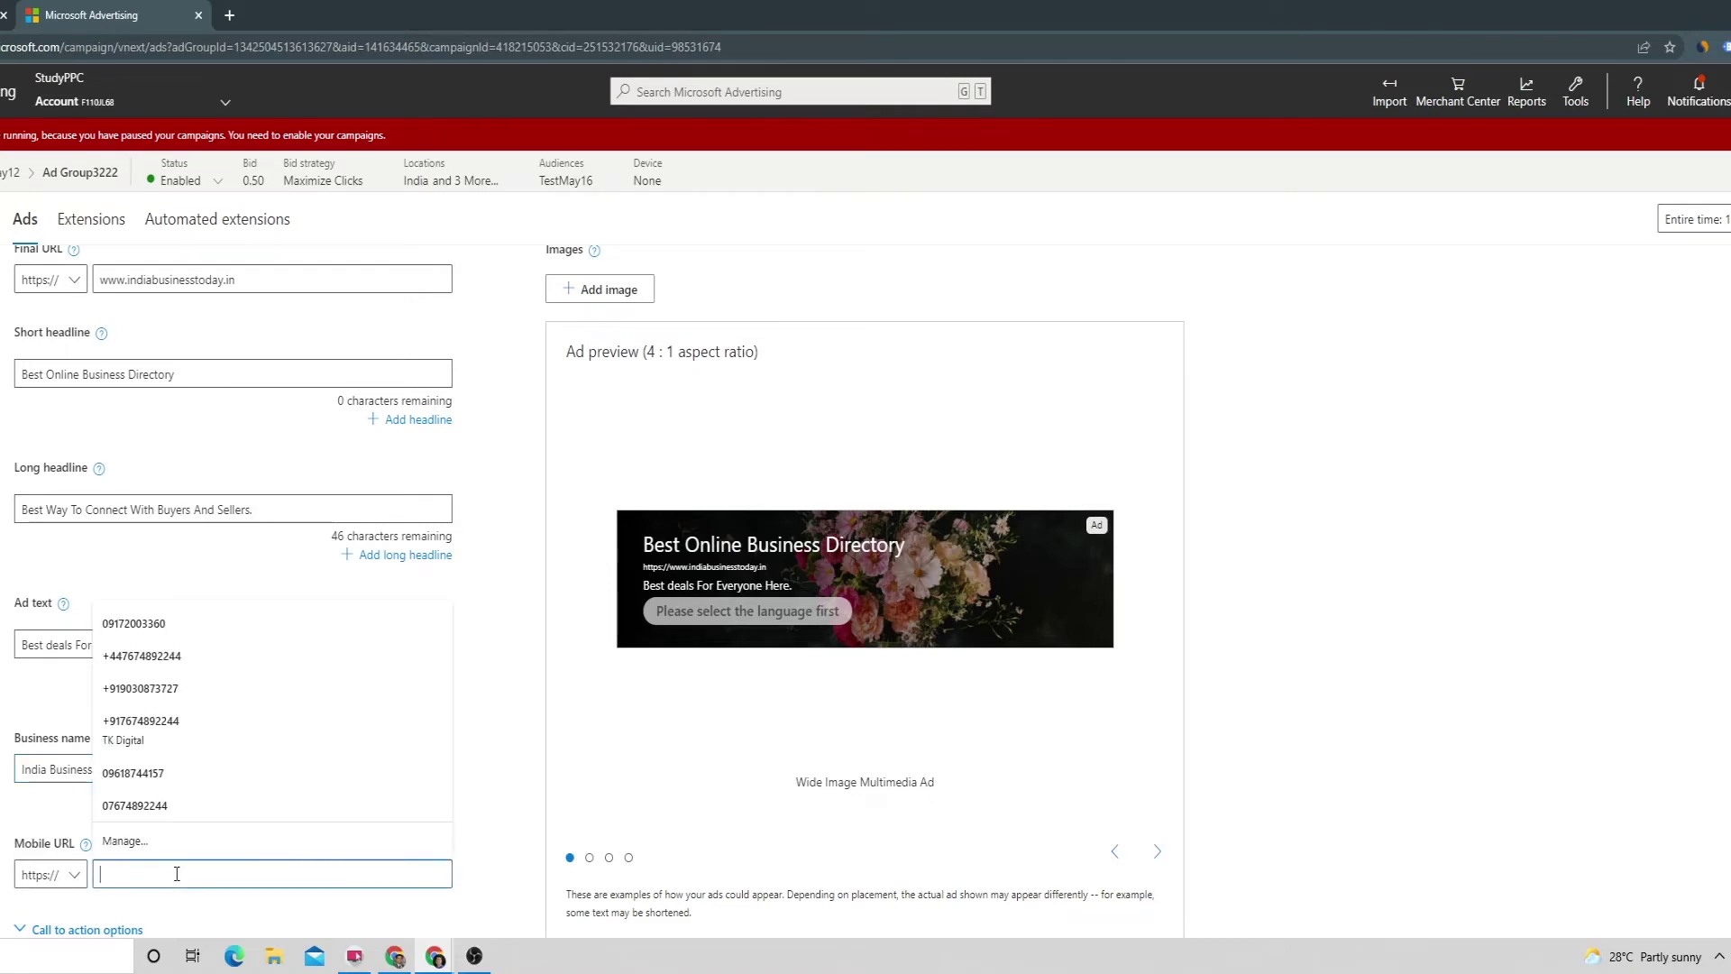
click(494, 797)
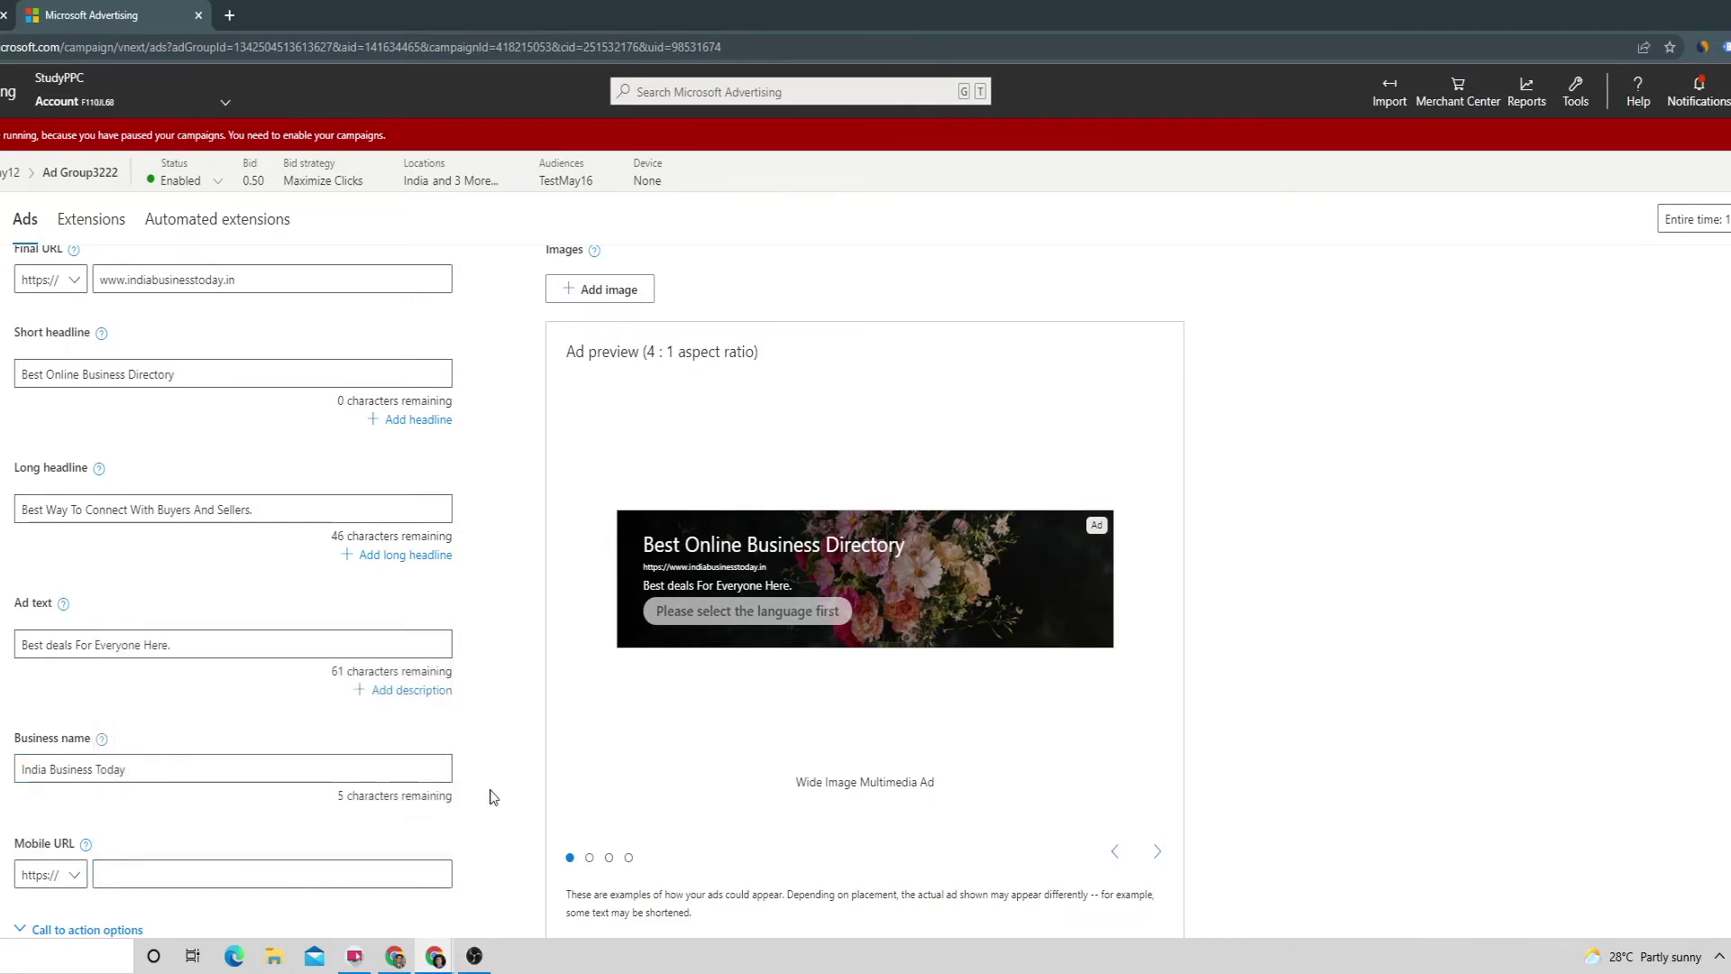
- Set the call-to-action language to English and the action text to Register
scroll(493, 797, down, 3)
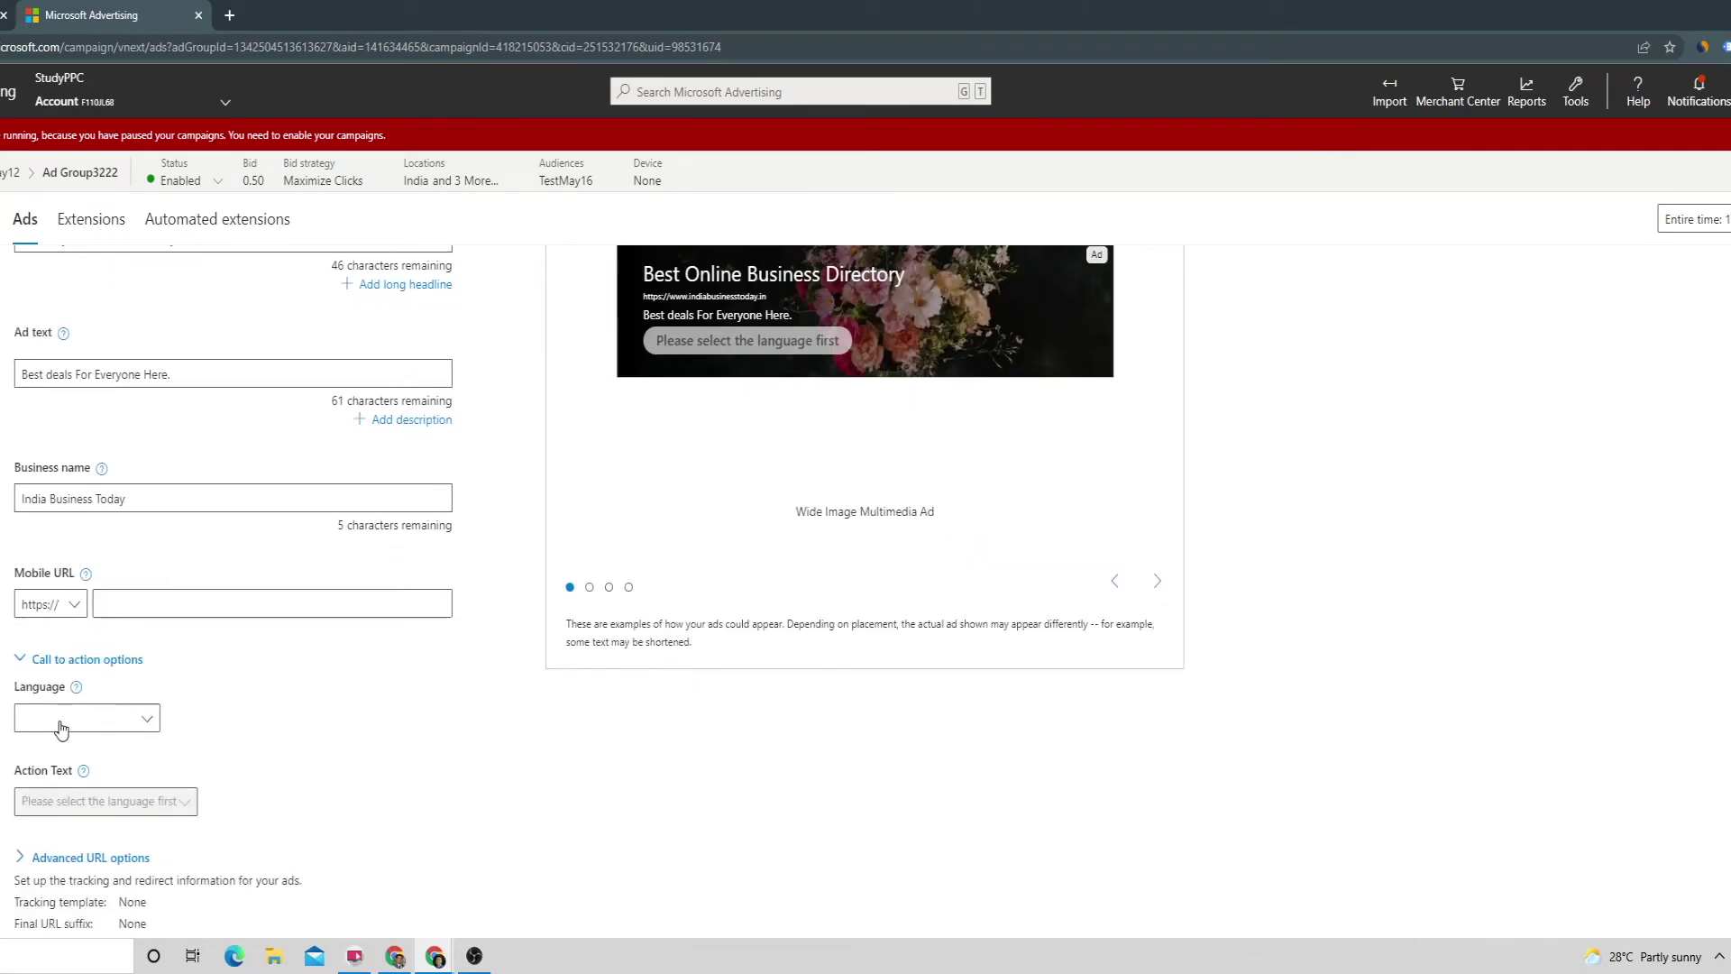
click(27, 665)
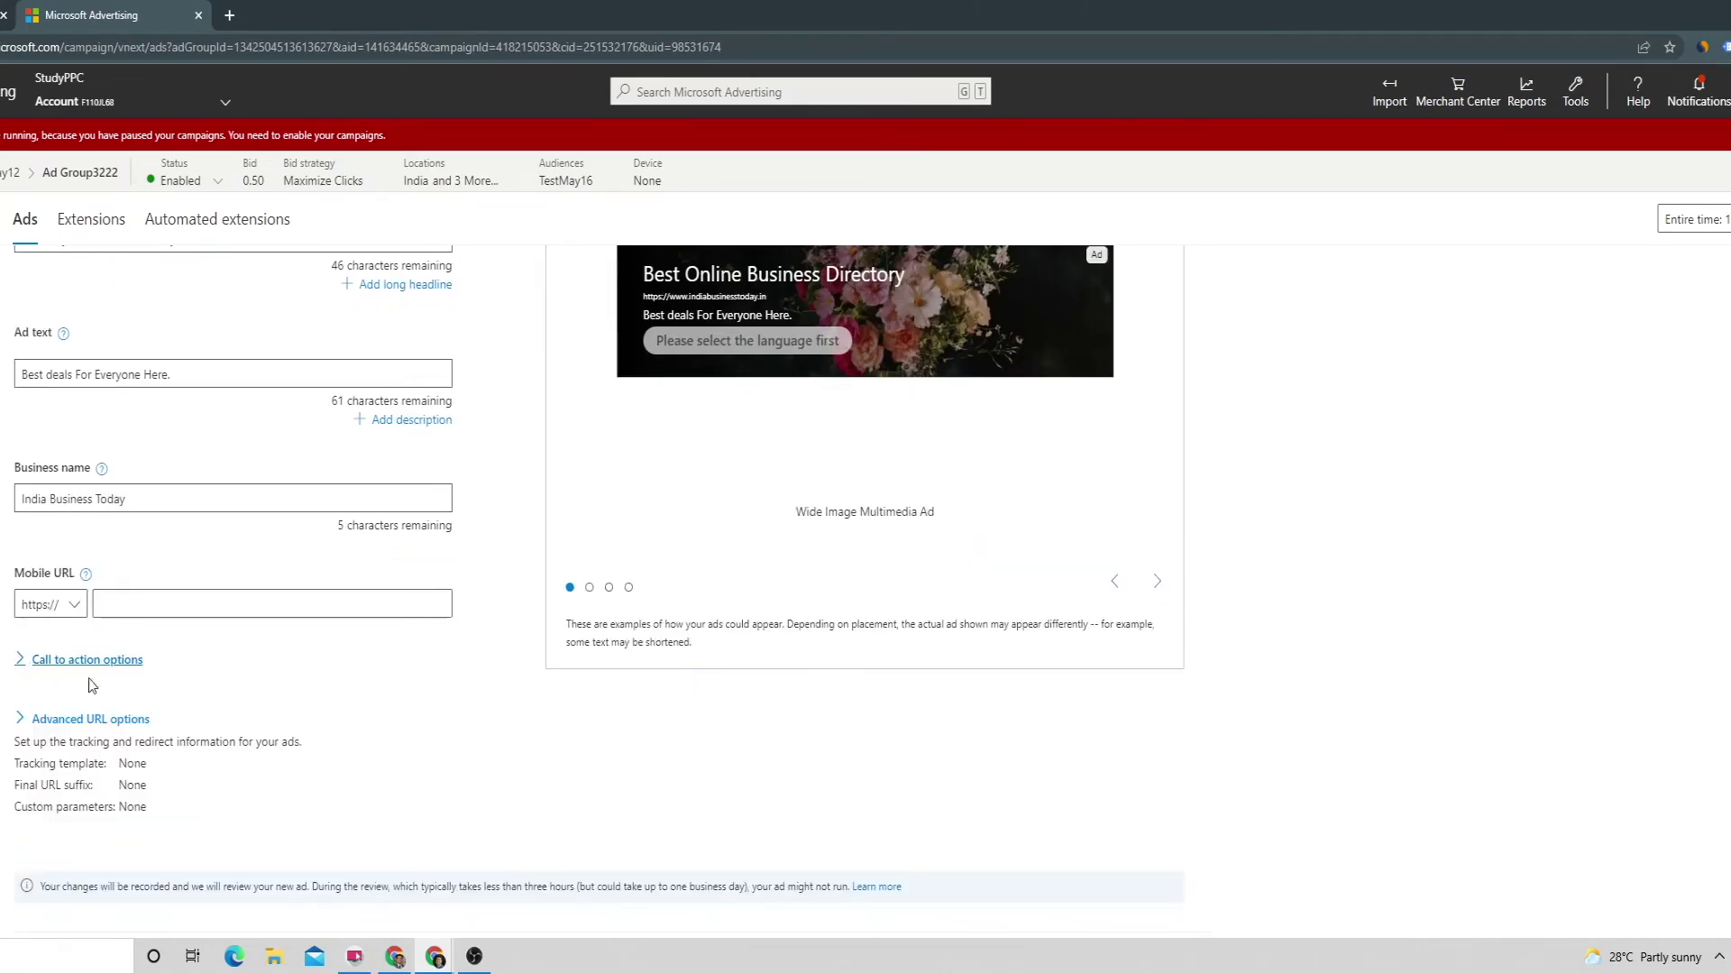
click(27, 661)
click(60, 719)
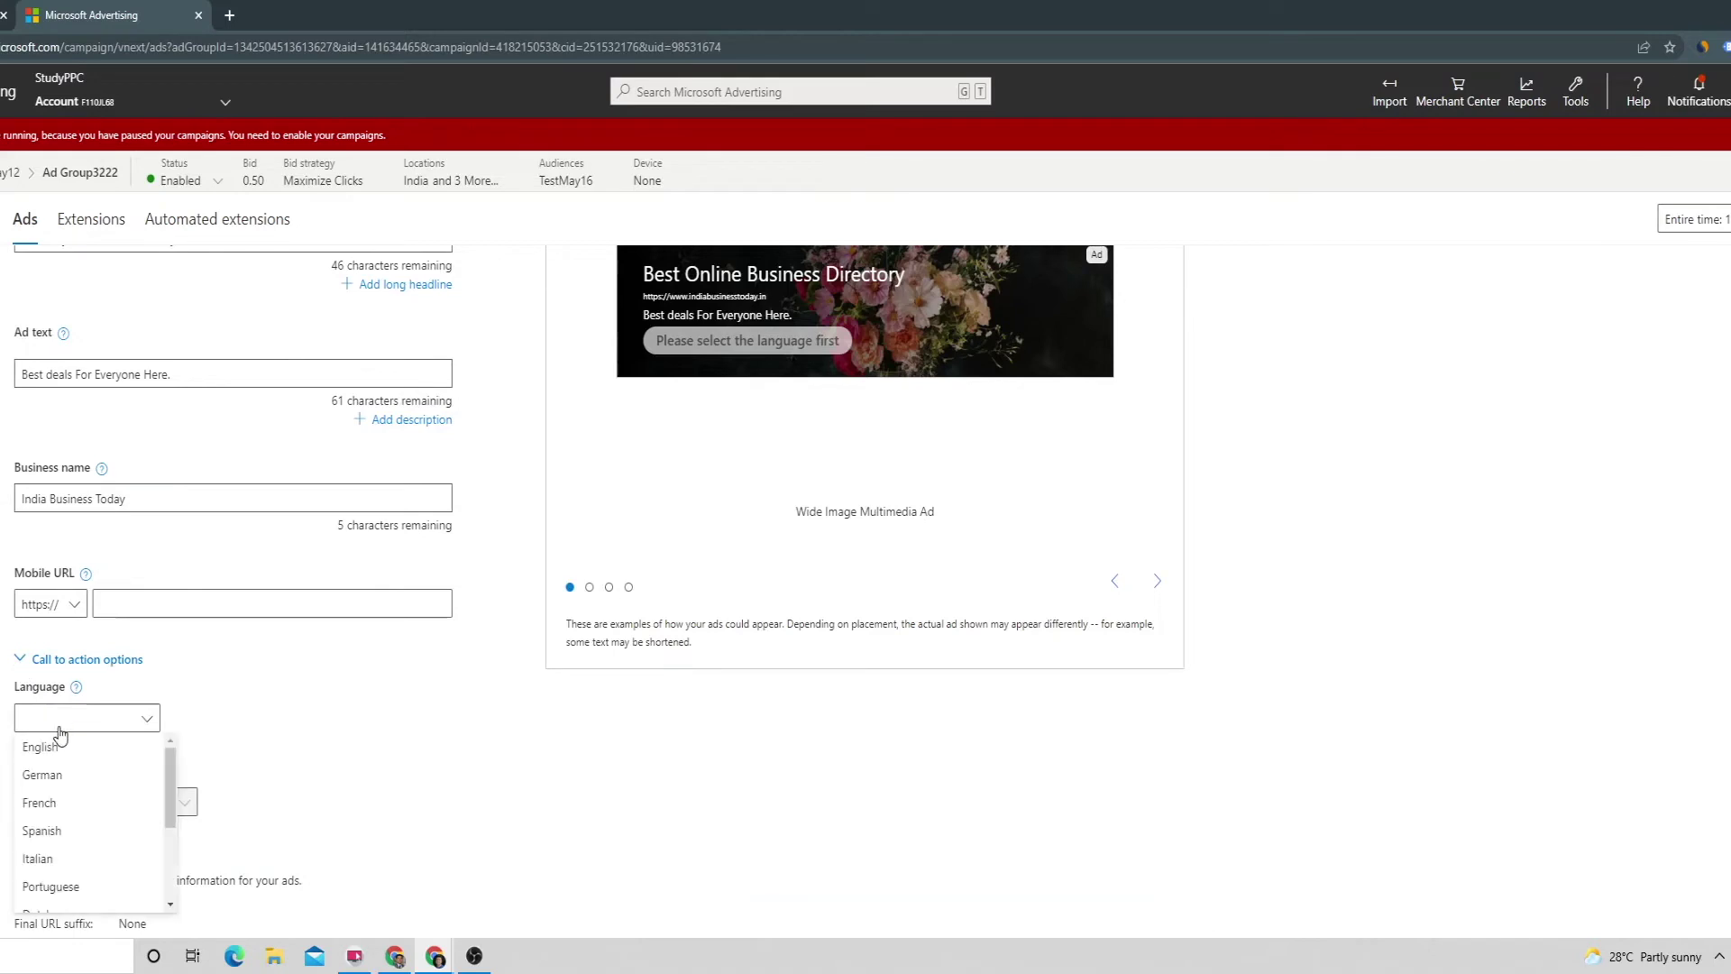
click(41, 746)
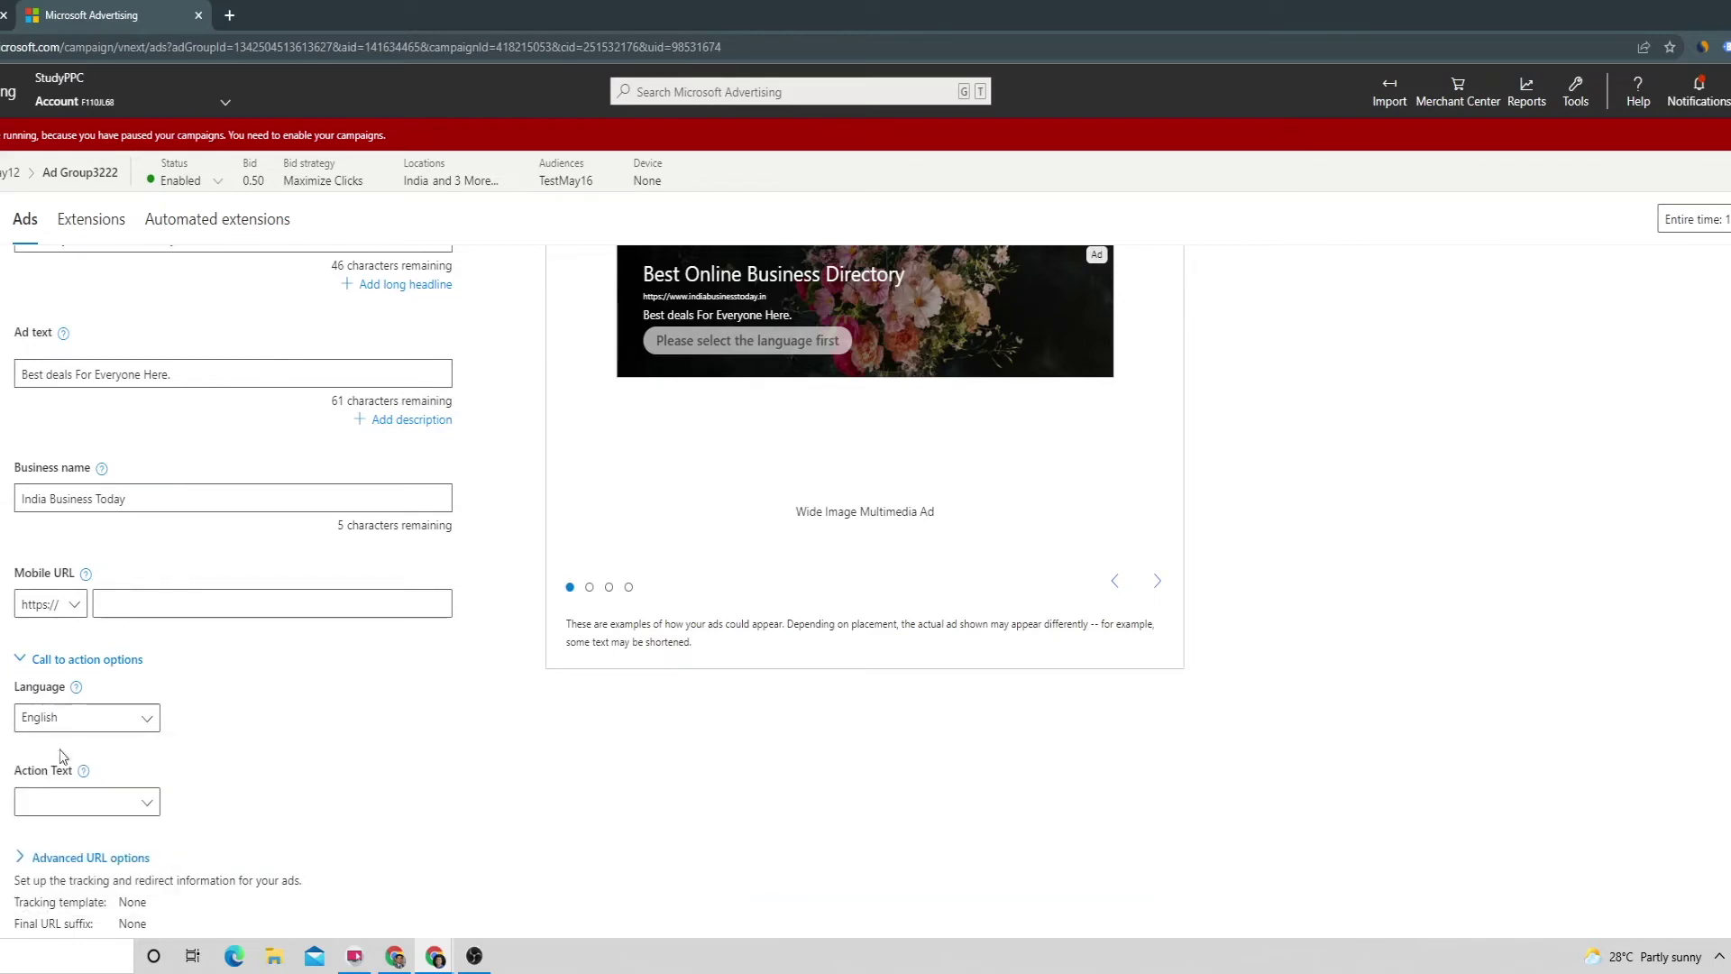
click(146, 806)
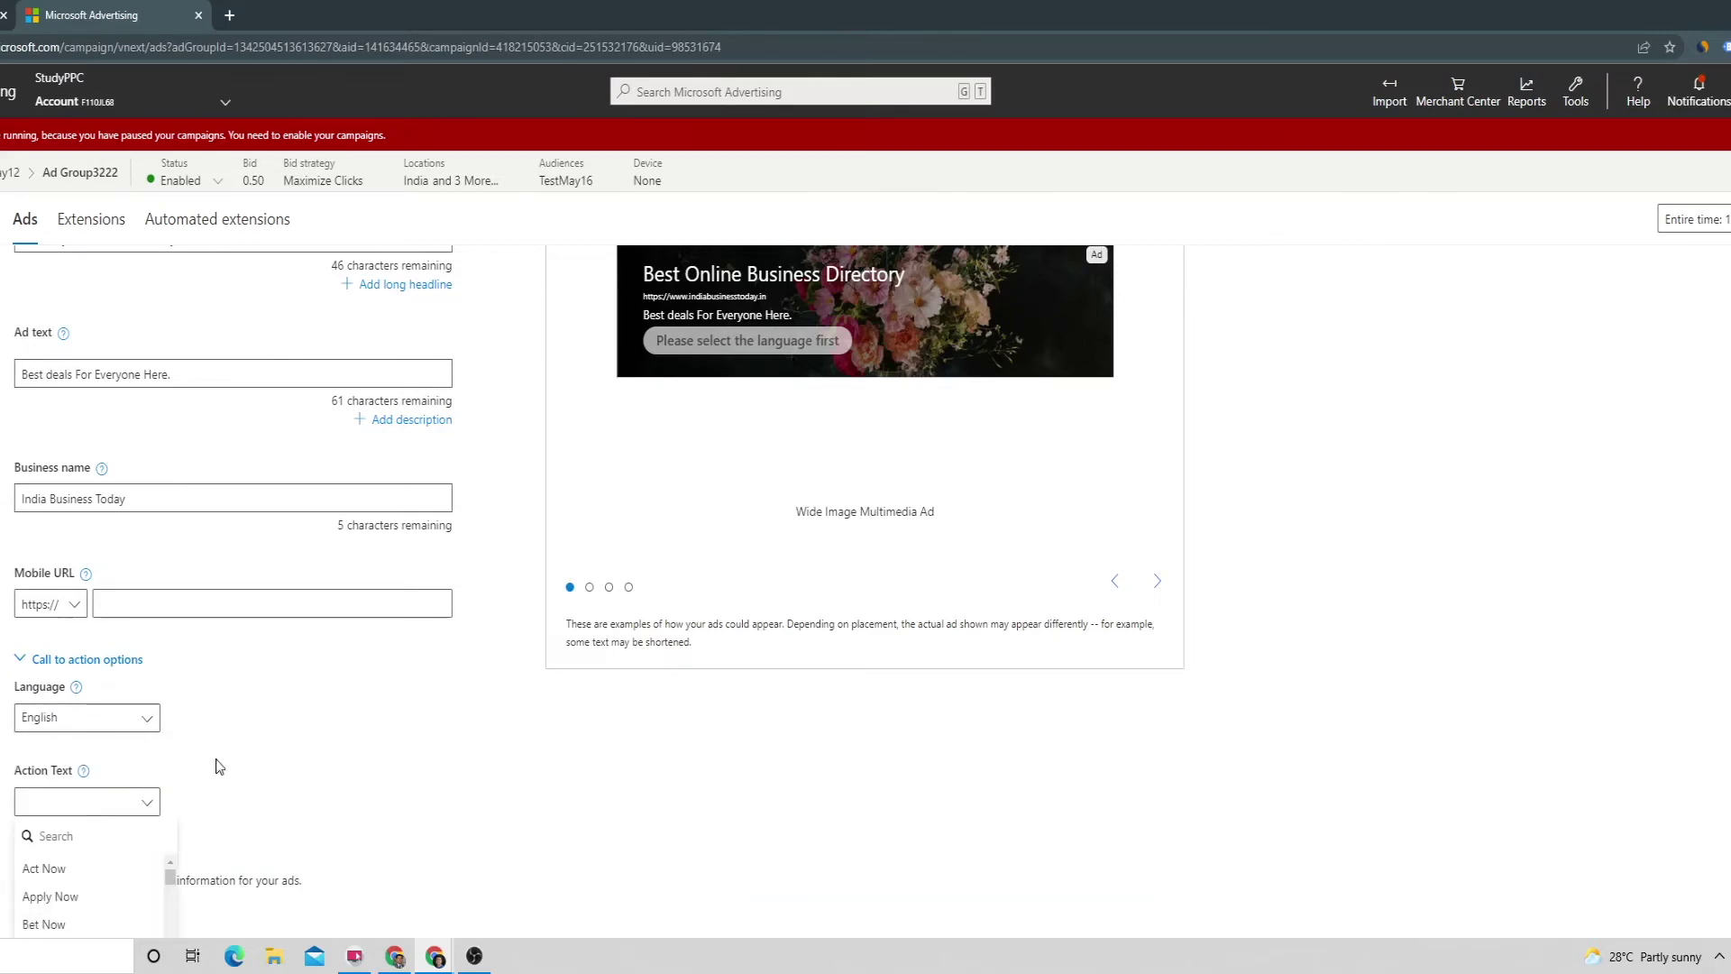
scroll(313, 734, down, 1)
scroll(313, 734, down, 1)
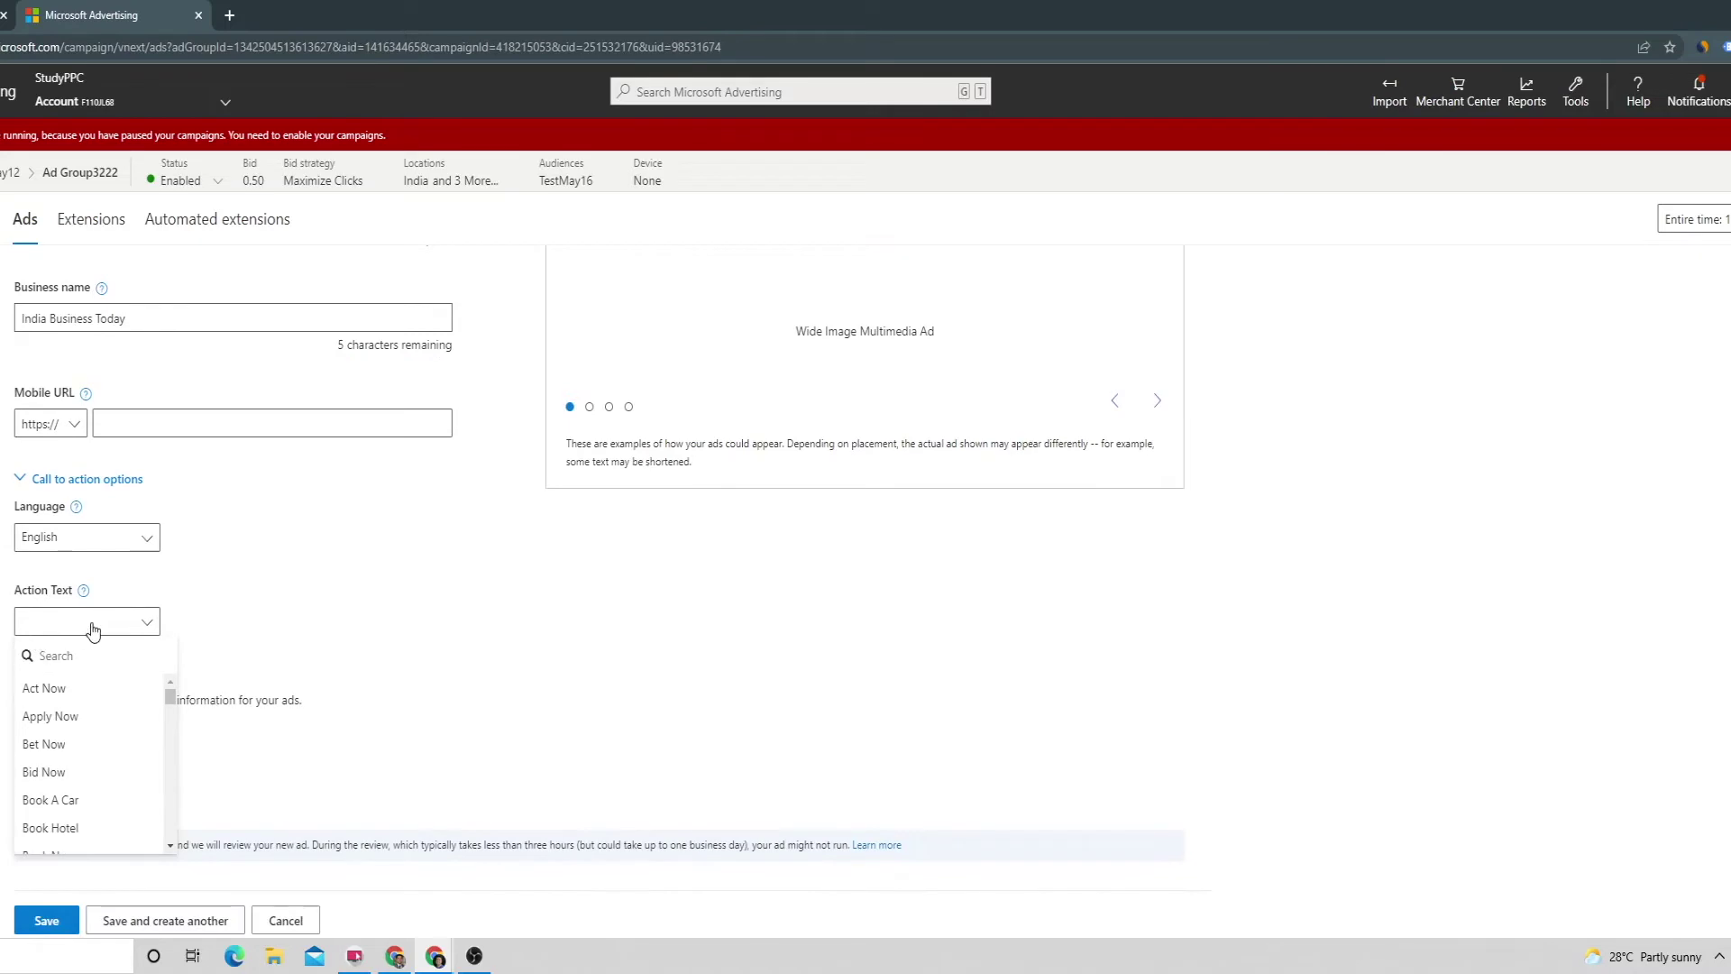
scroll(83, 749, down, 6)
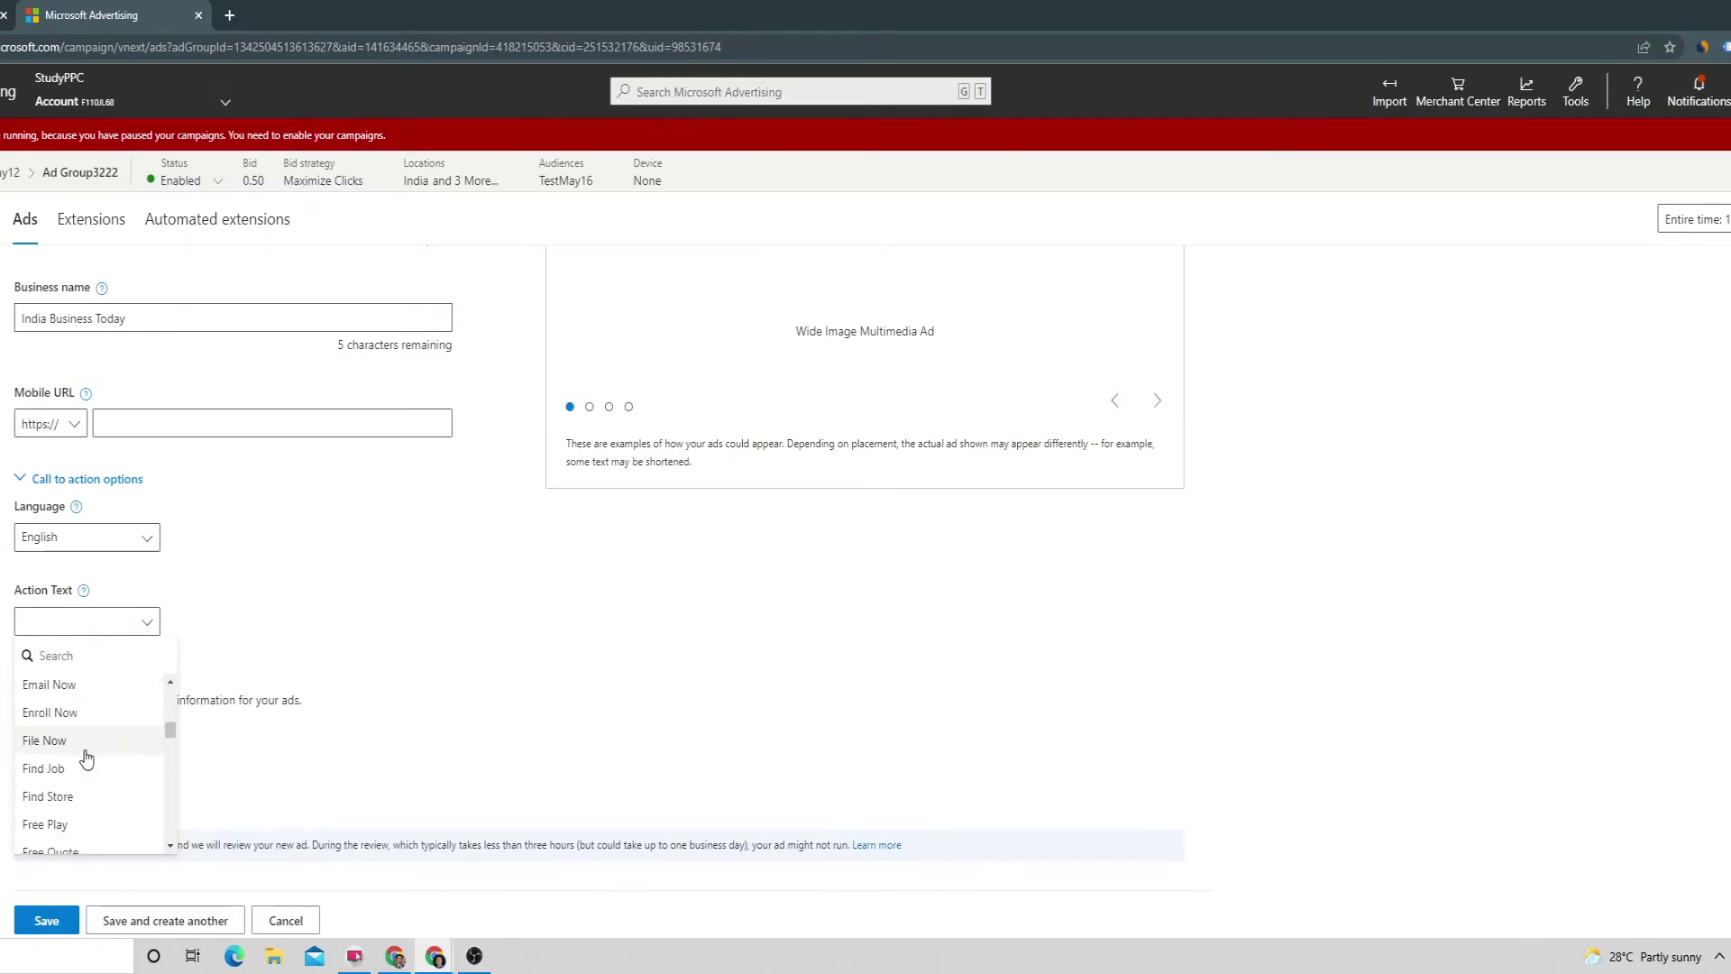
scroll(81, 776, down, 4)
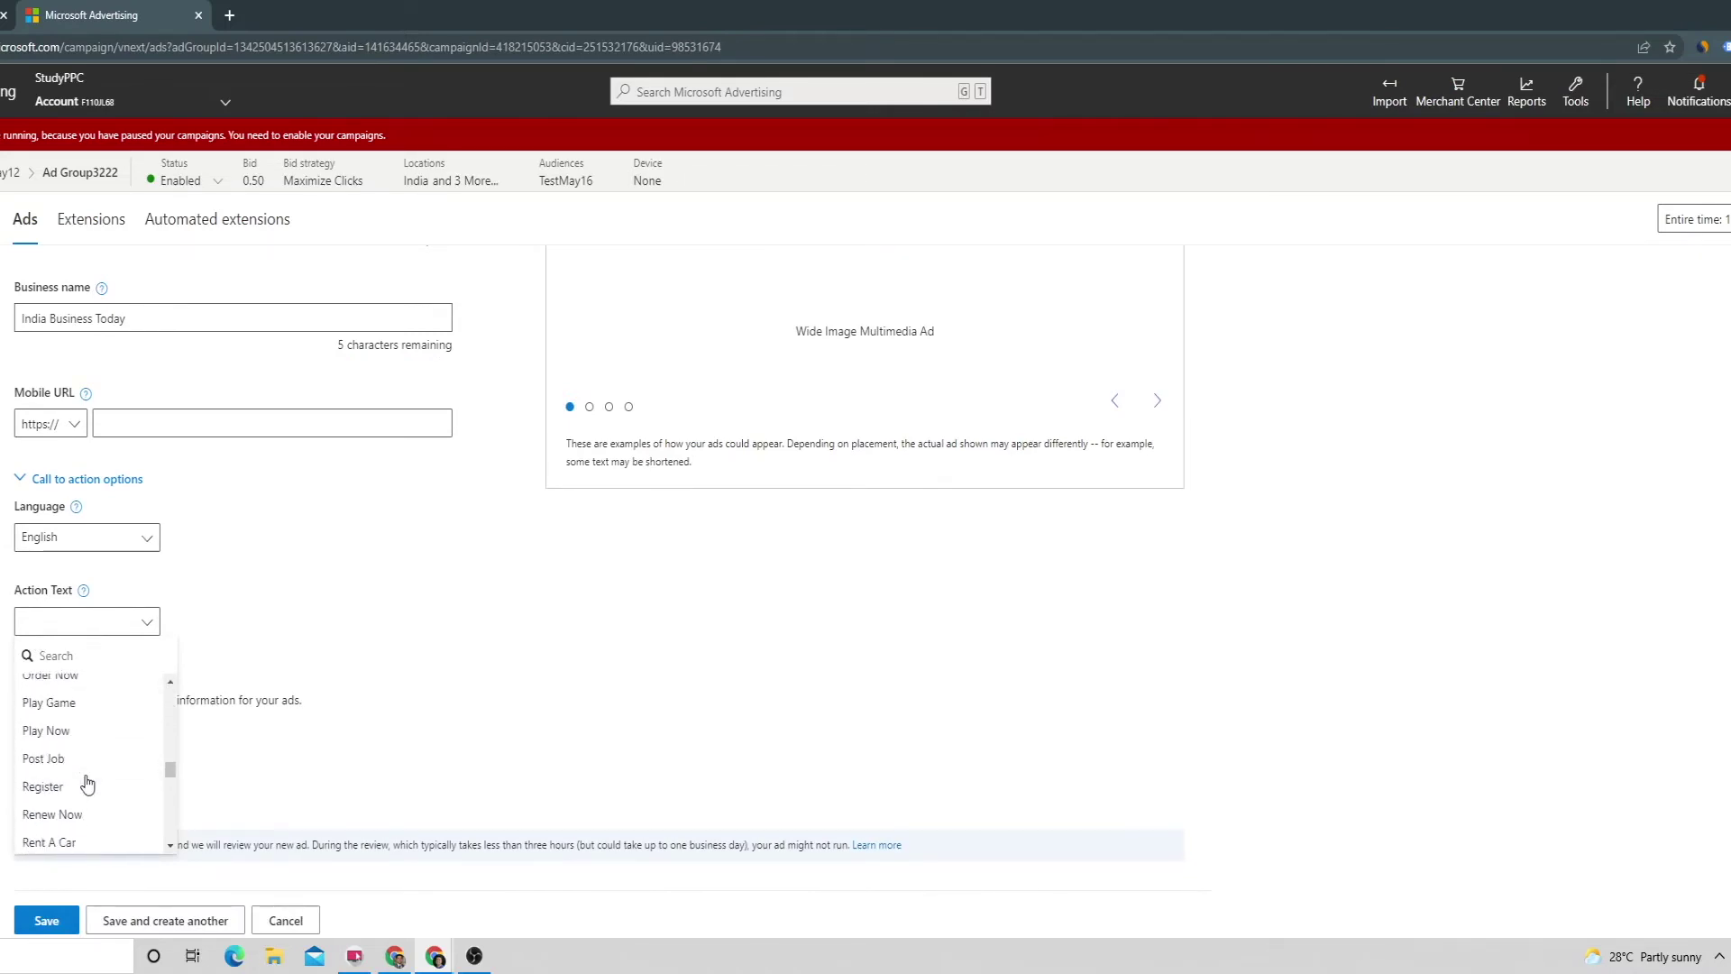
scroll(87, 786, down, 2)
click(56, 699)
scroll(419, 683, up, 4)
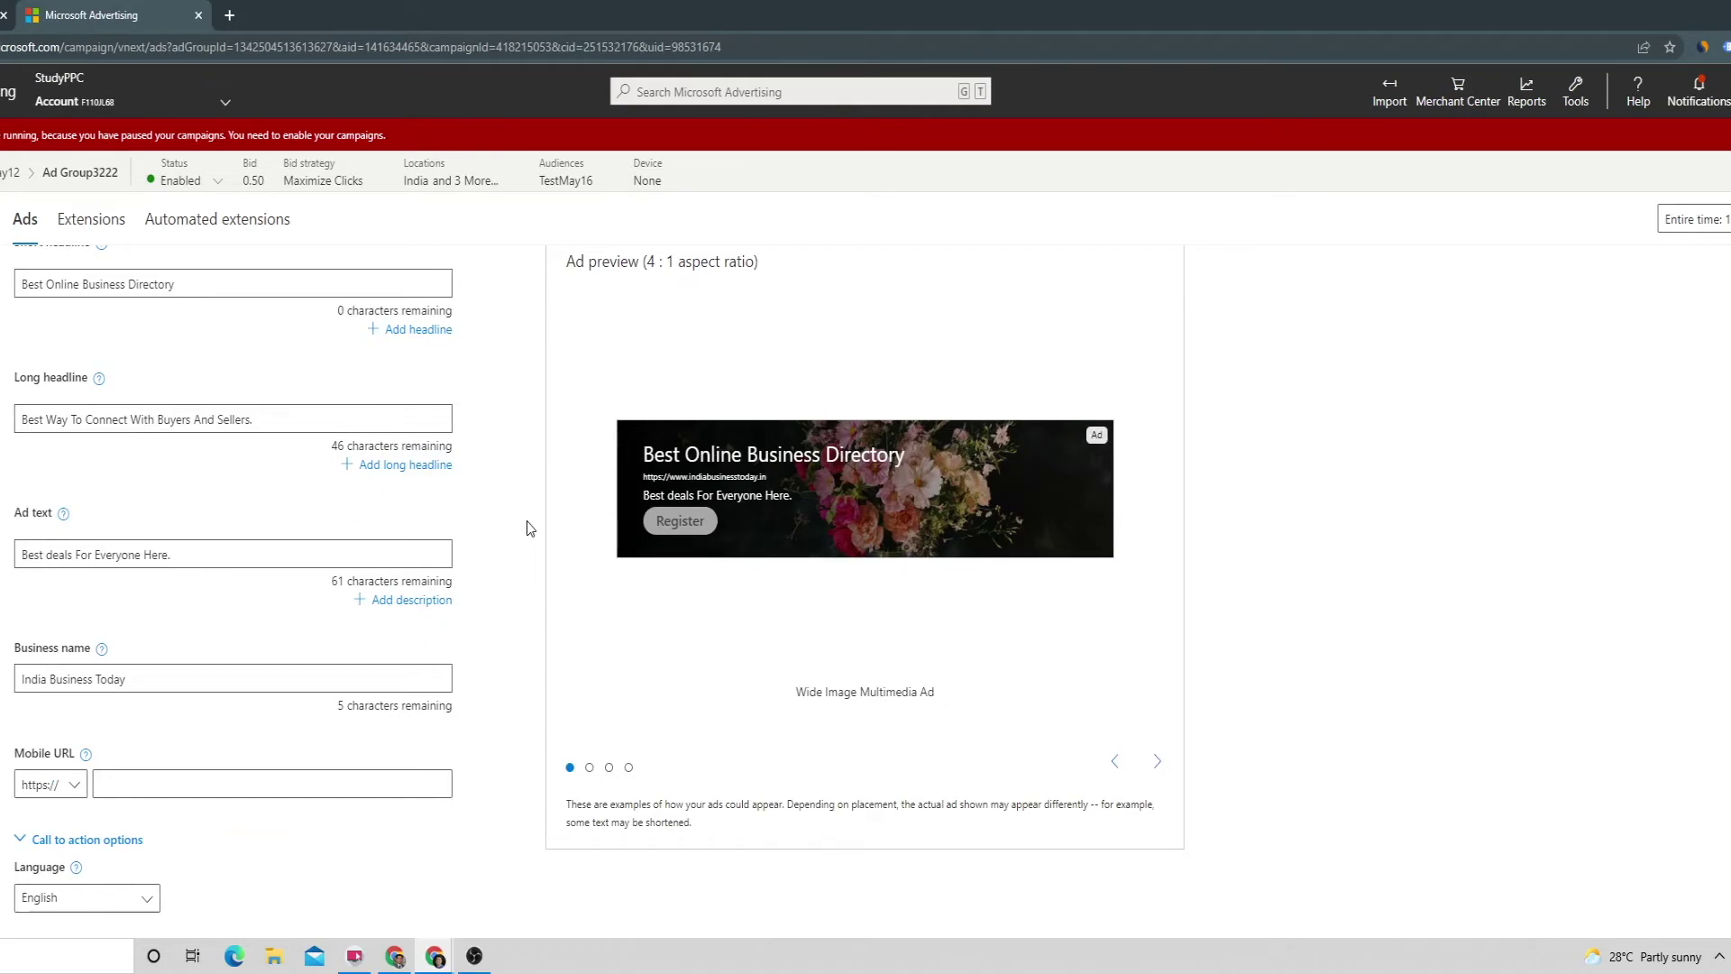
scroll(530, 528, up, 3)
- Attach six stock images: two meeting photos, smiling woman, woman with tablet, hands at desk, and books
click(624, 470)
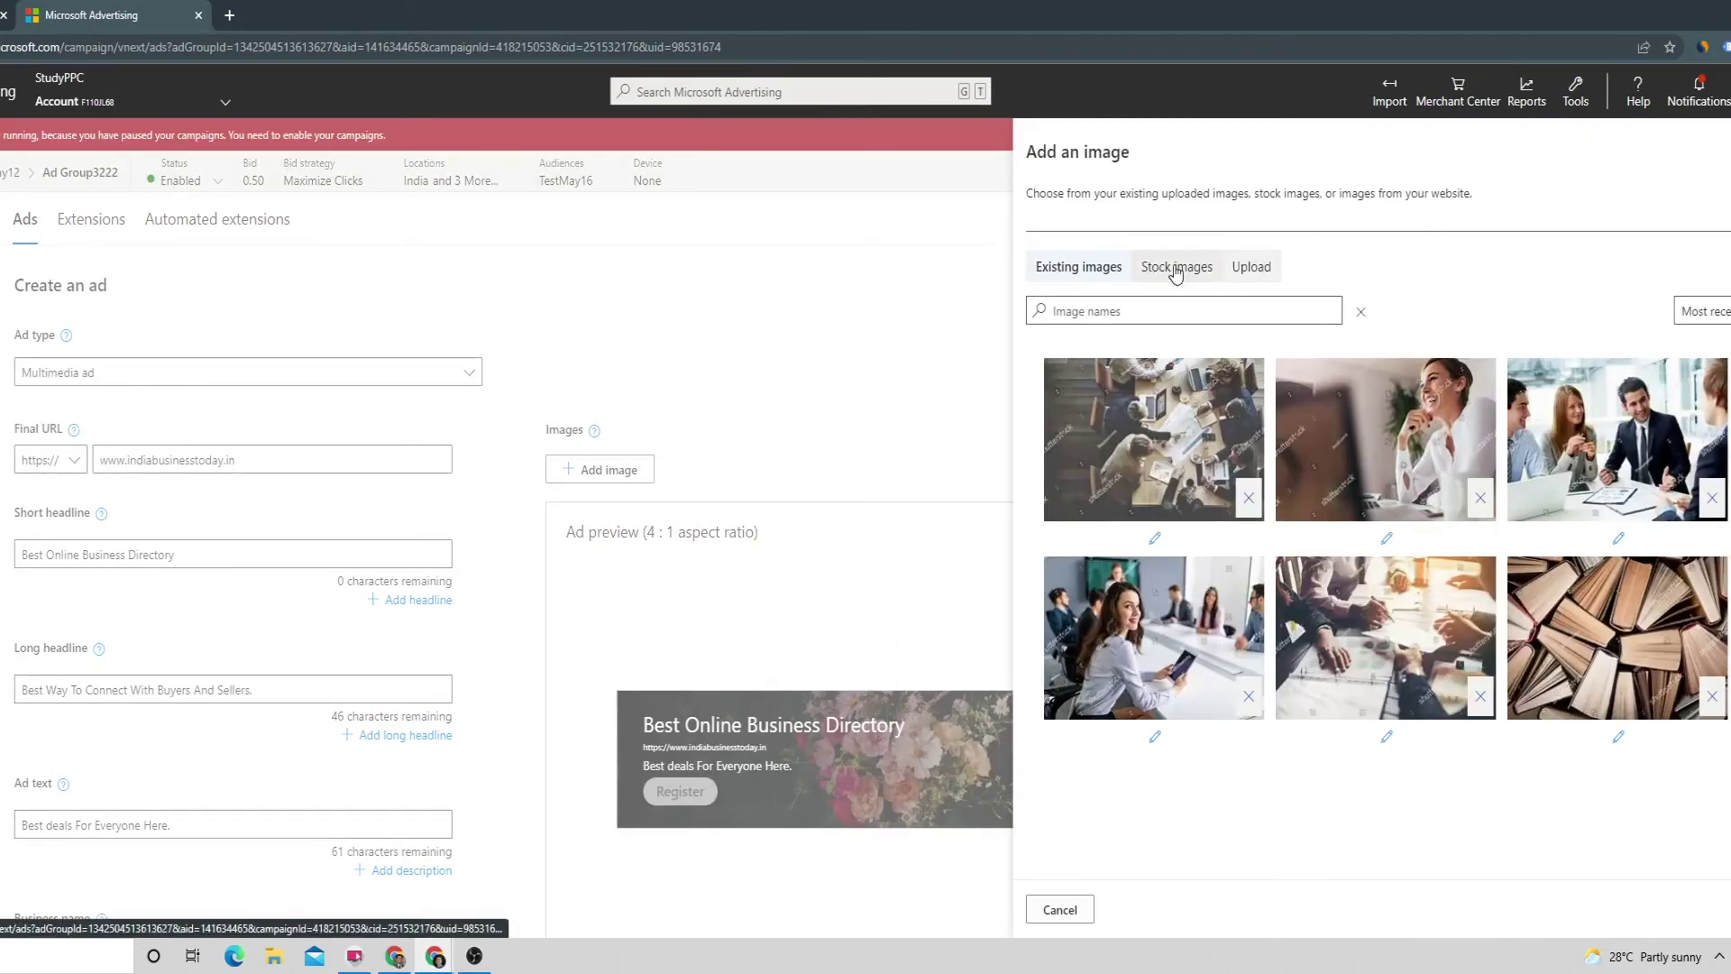
click(1170, 424)
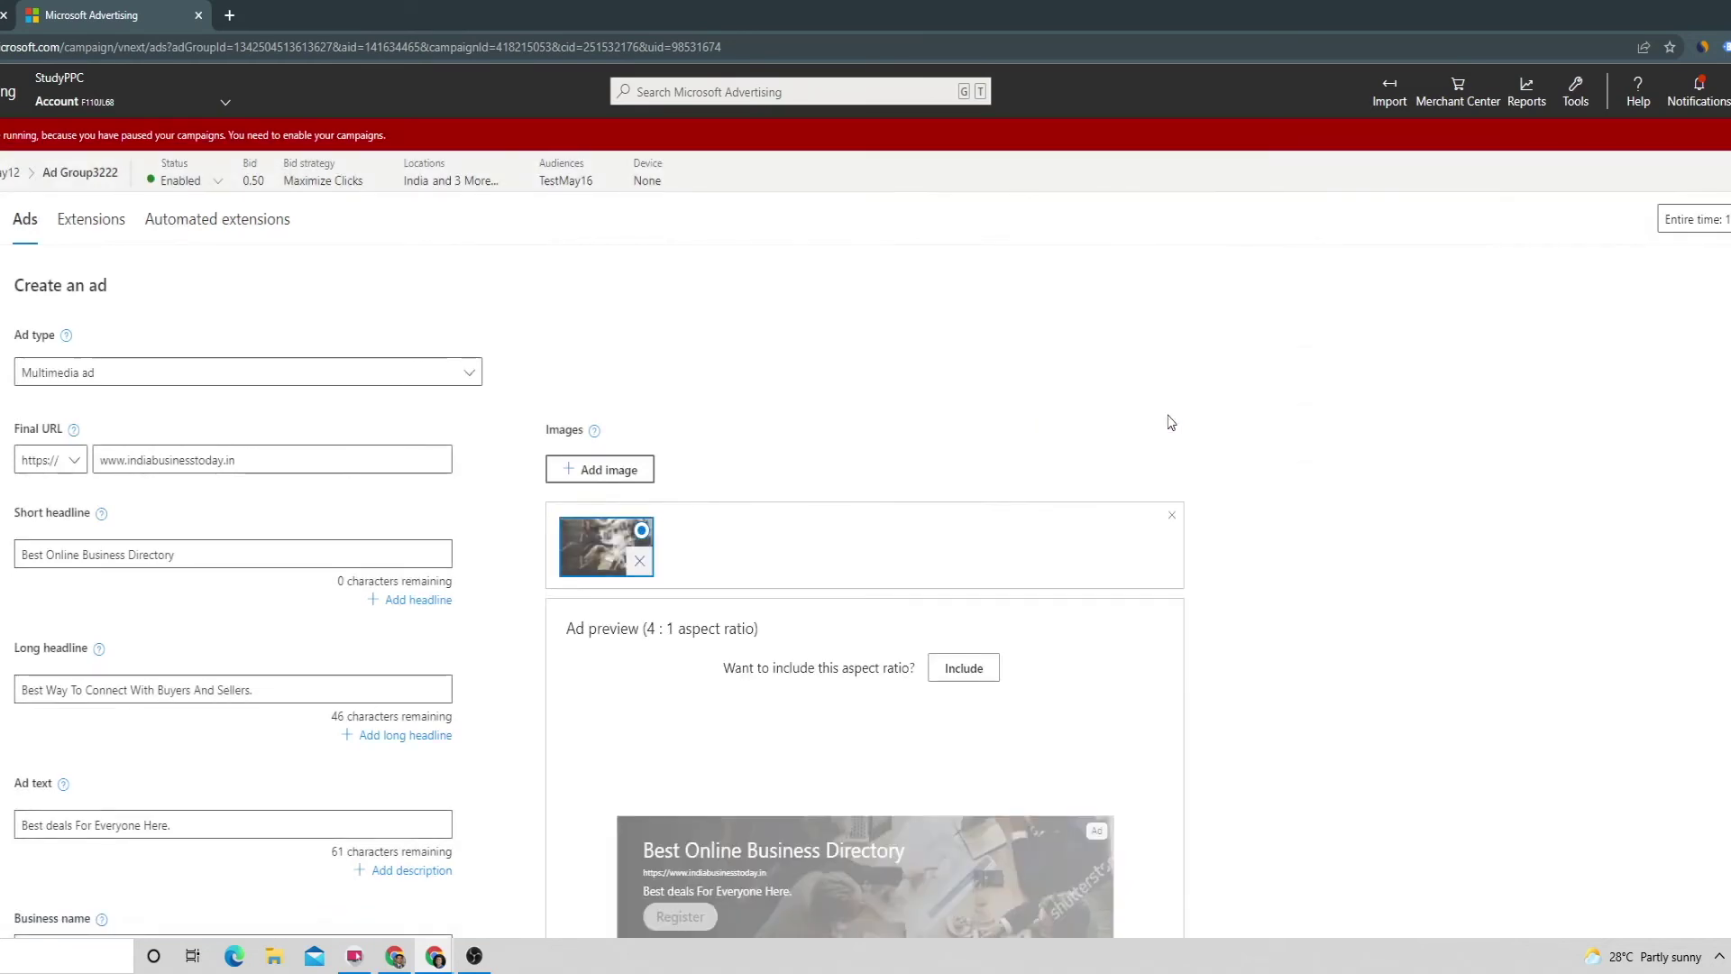
click(597, 469)
click(1398, 443)
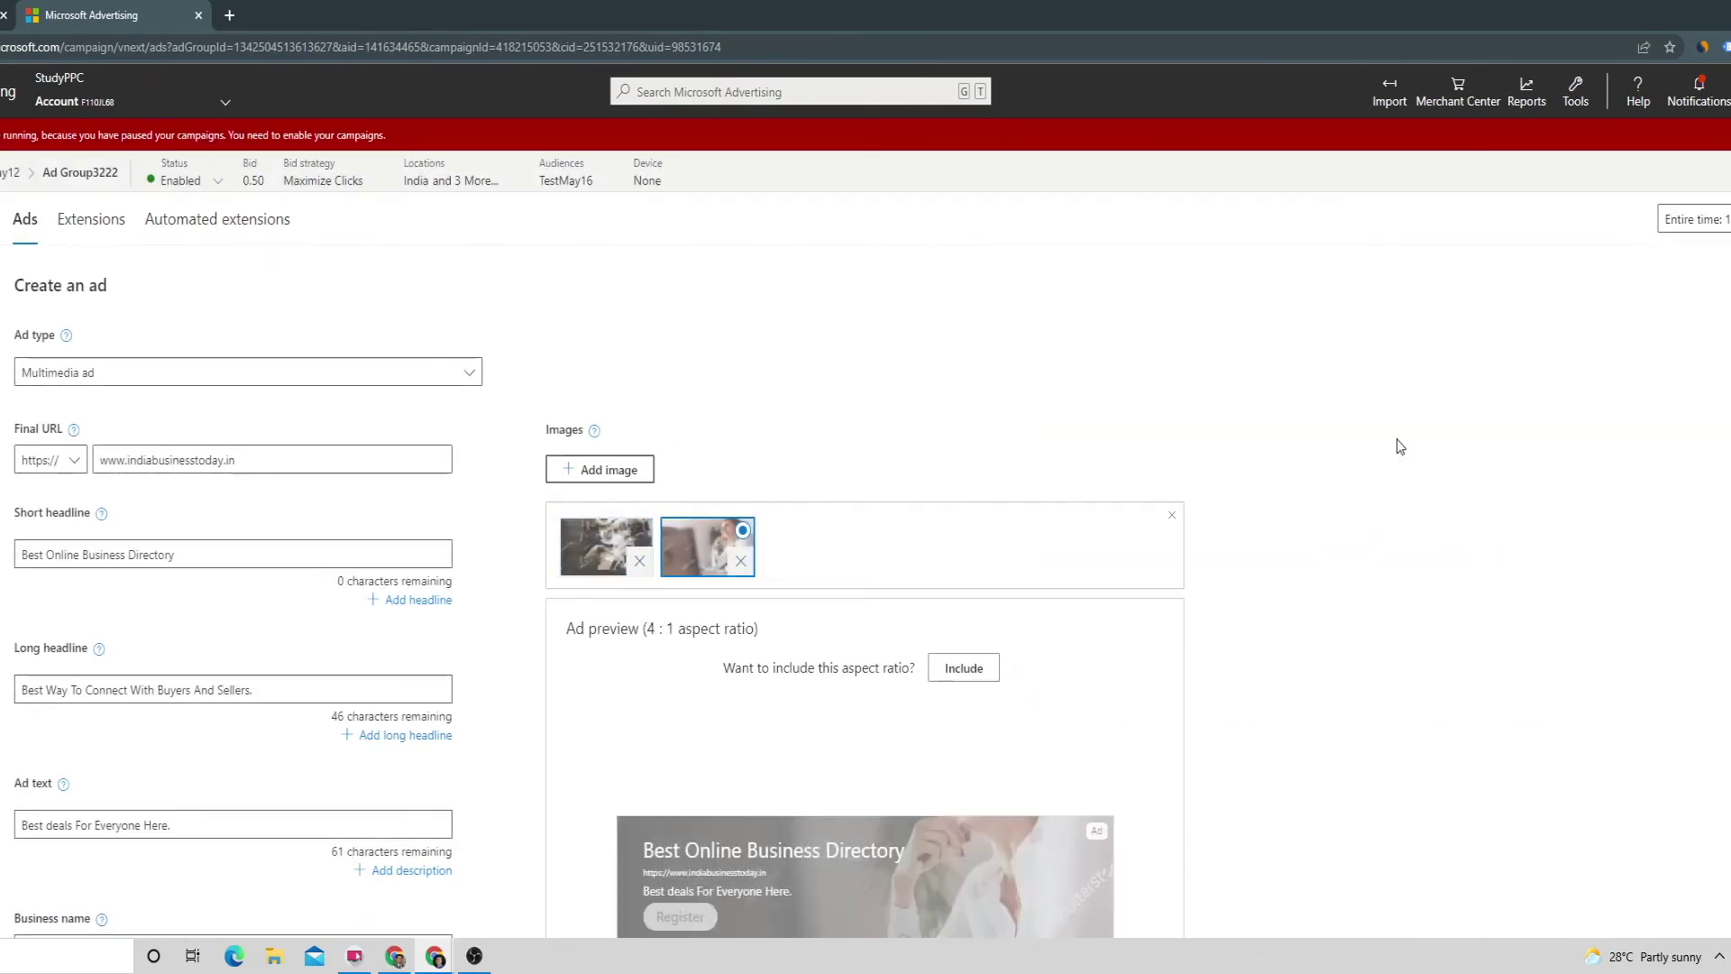
click(621, 472)
click(1681, 484)
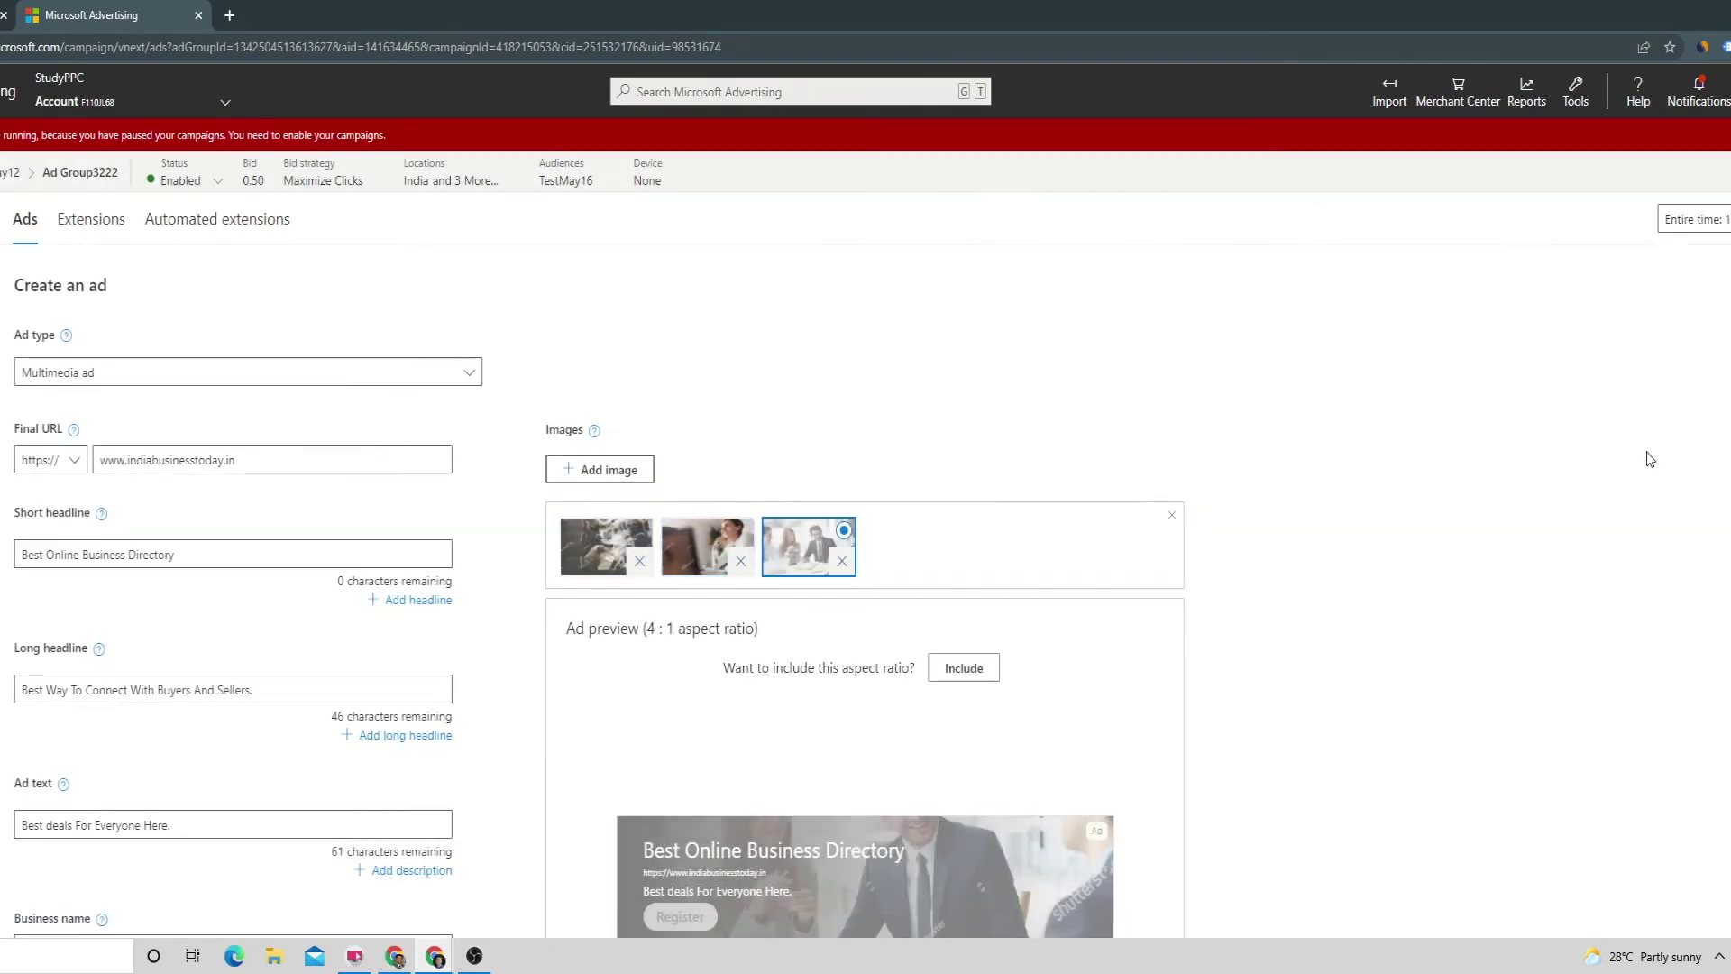
click(606, 472)
click(1243, 631)
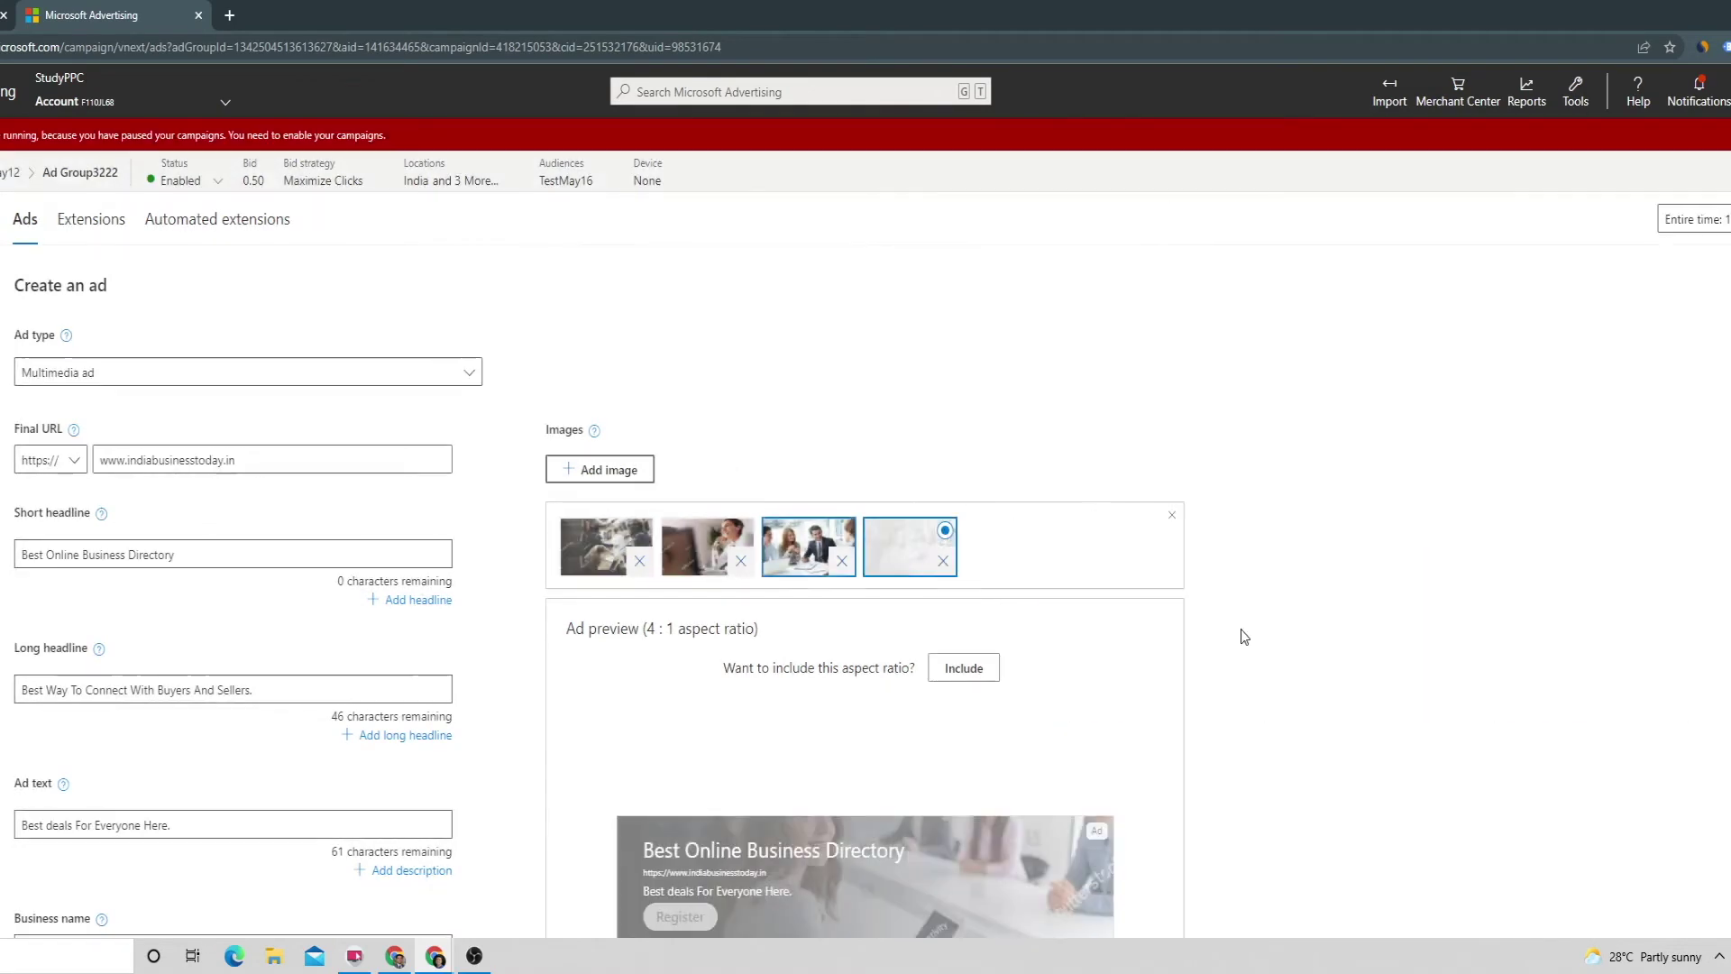
click(589, 470)
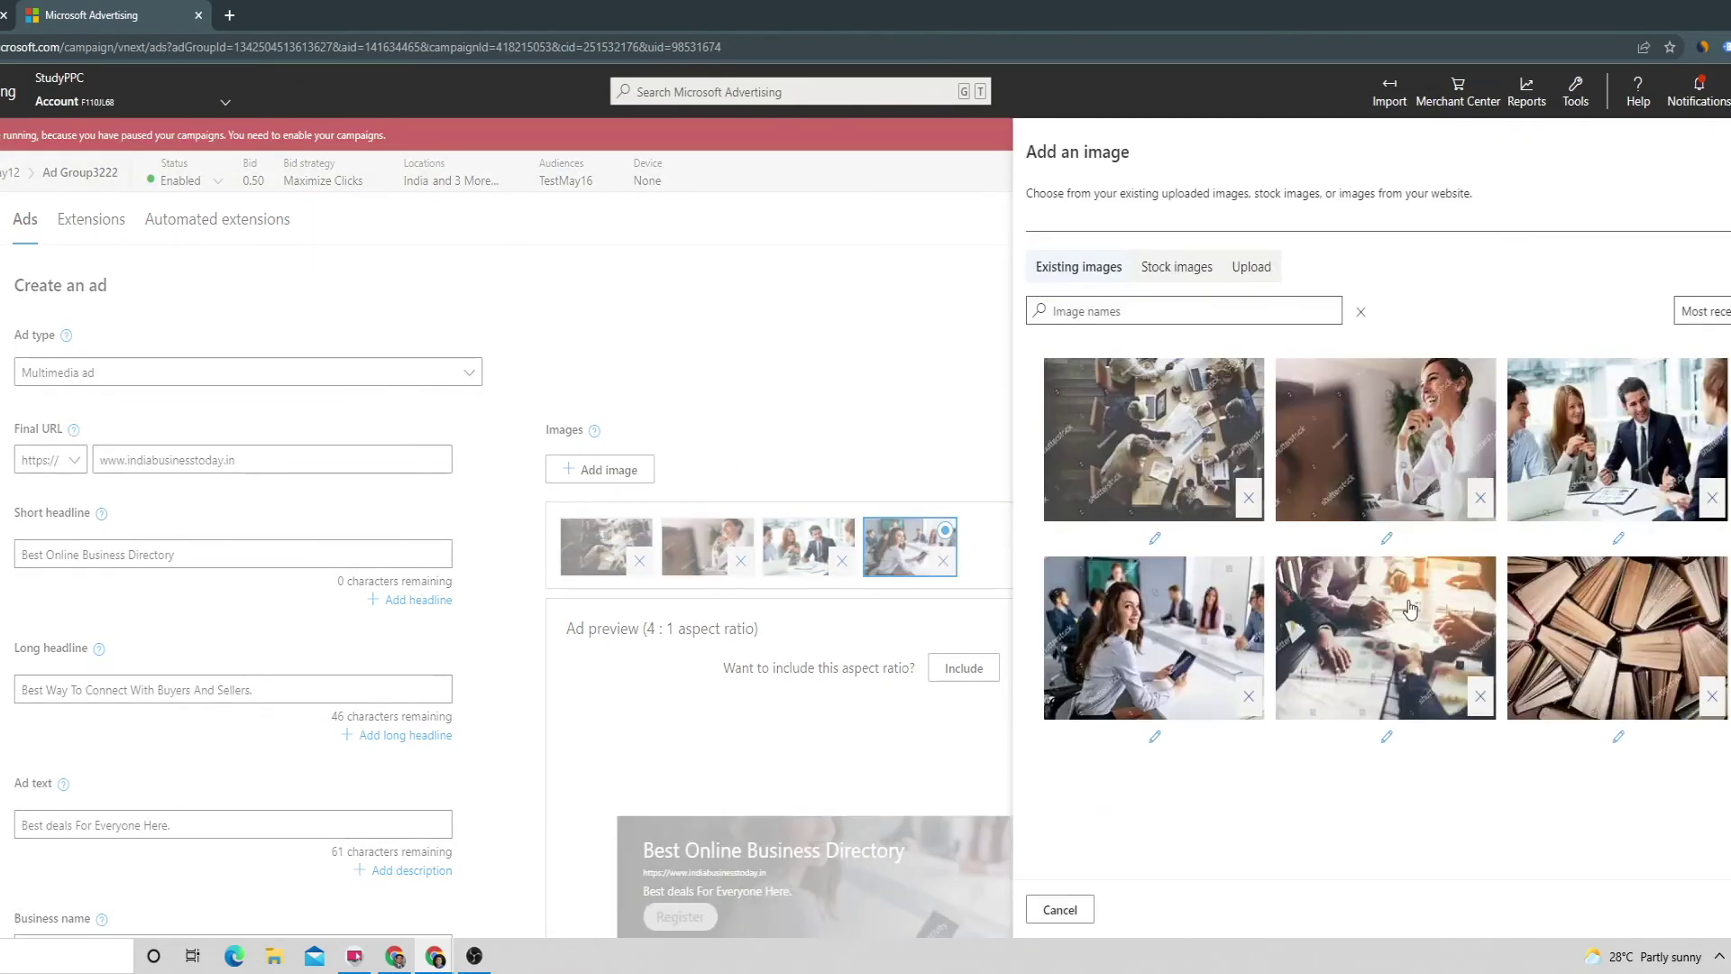
click(1344, 622)
click(613, 471)
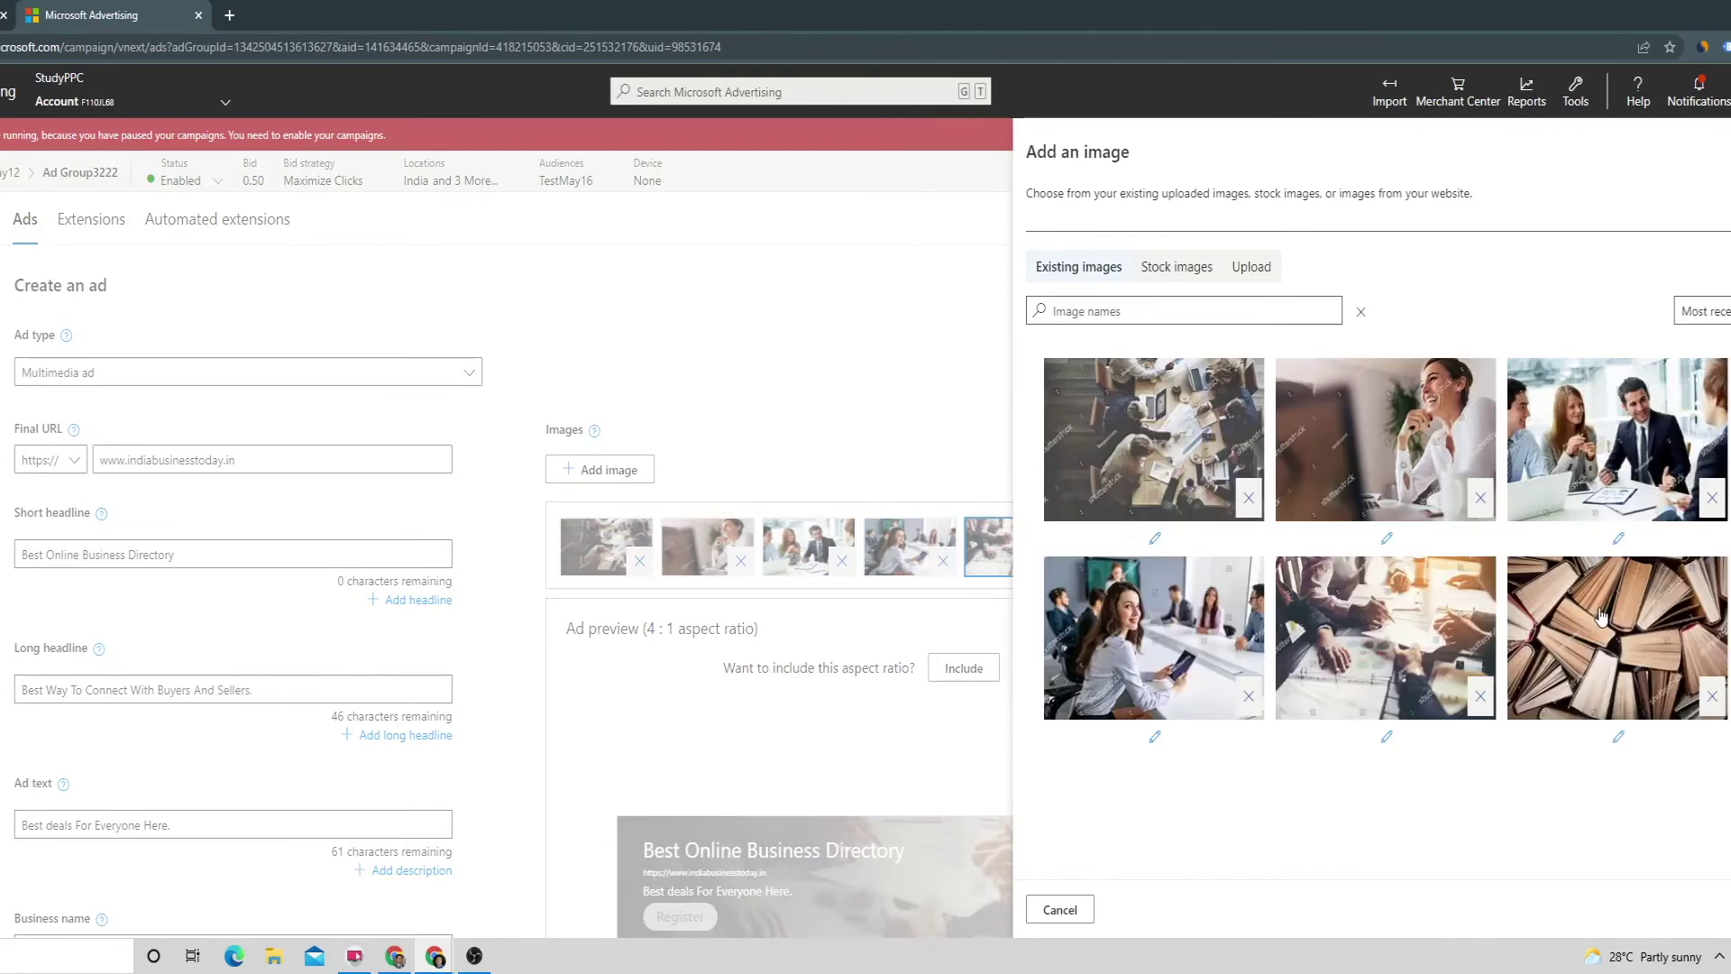
click(1598, 619)
- Include the wide 4:1 and square 1:1 formats and preview the landscape, square and vertical versions
scroll(1335, 611, down, 3)
scroll(1335, 610, down, 1)
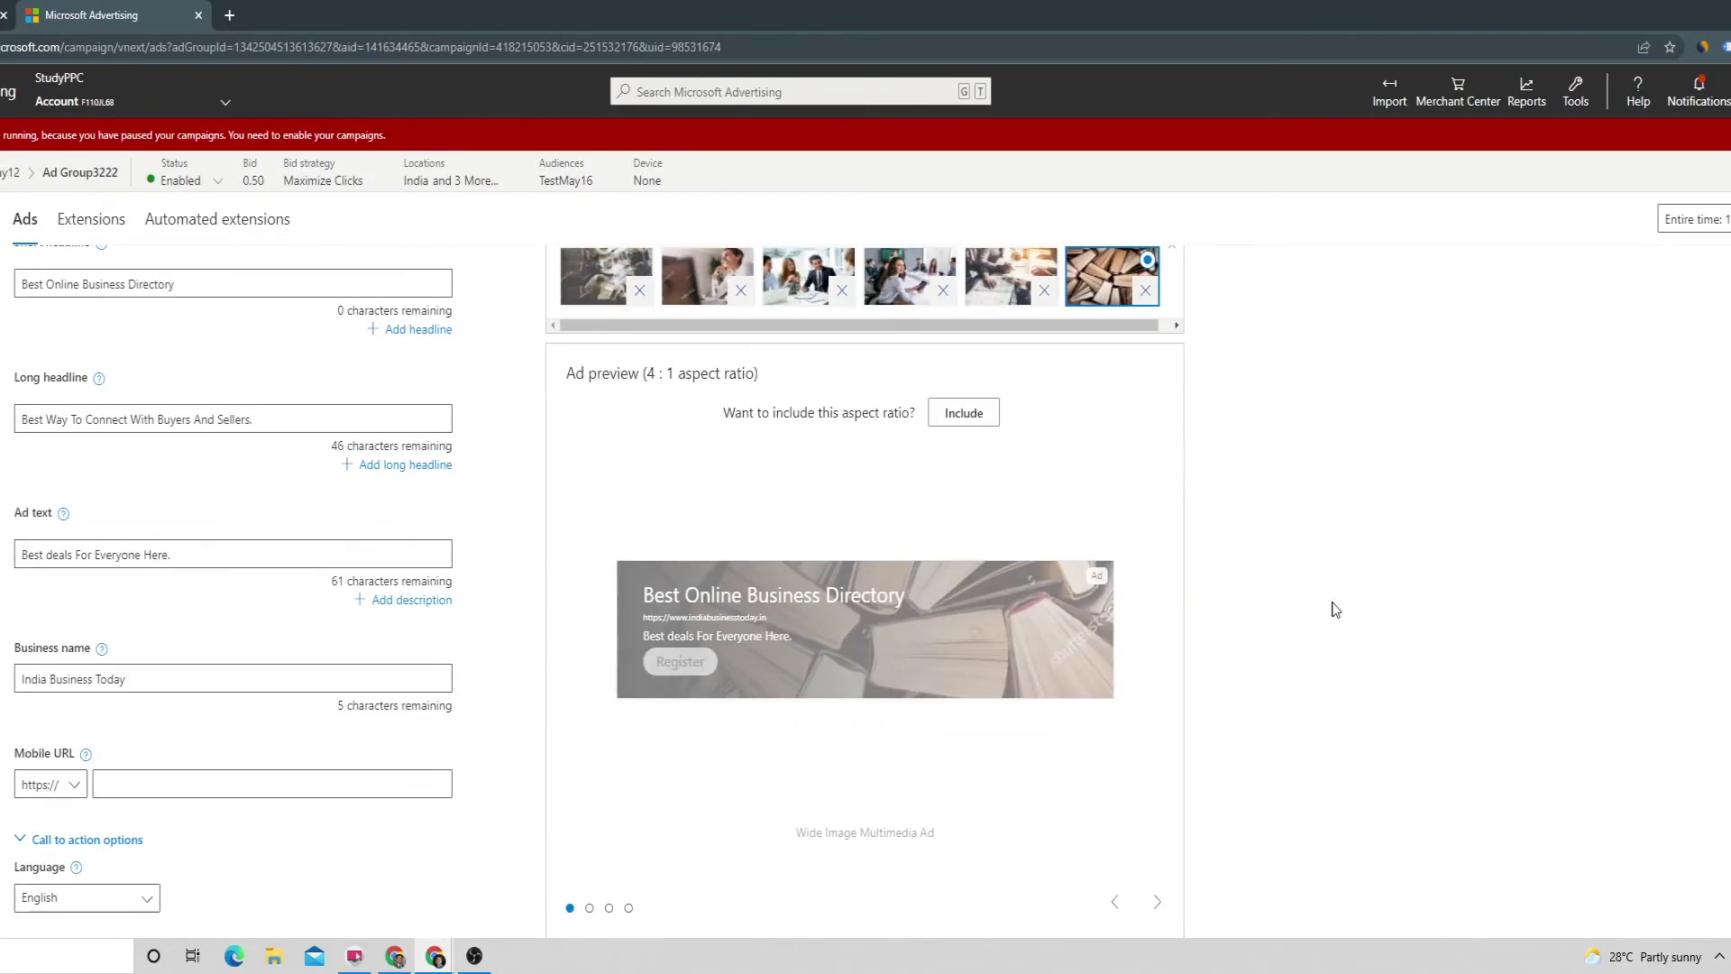
click(963, 413)
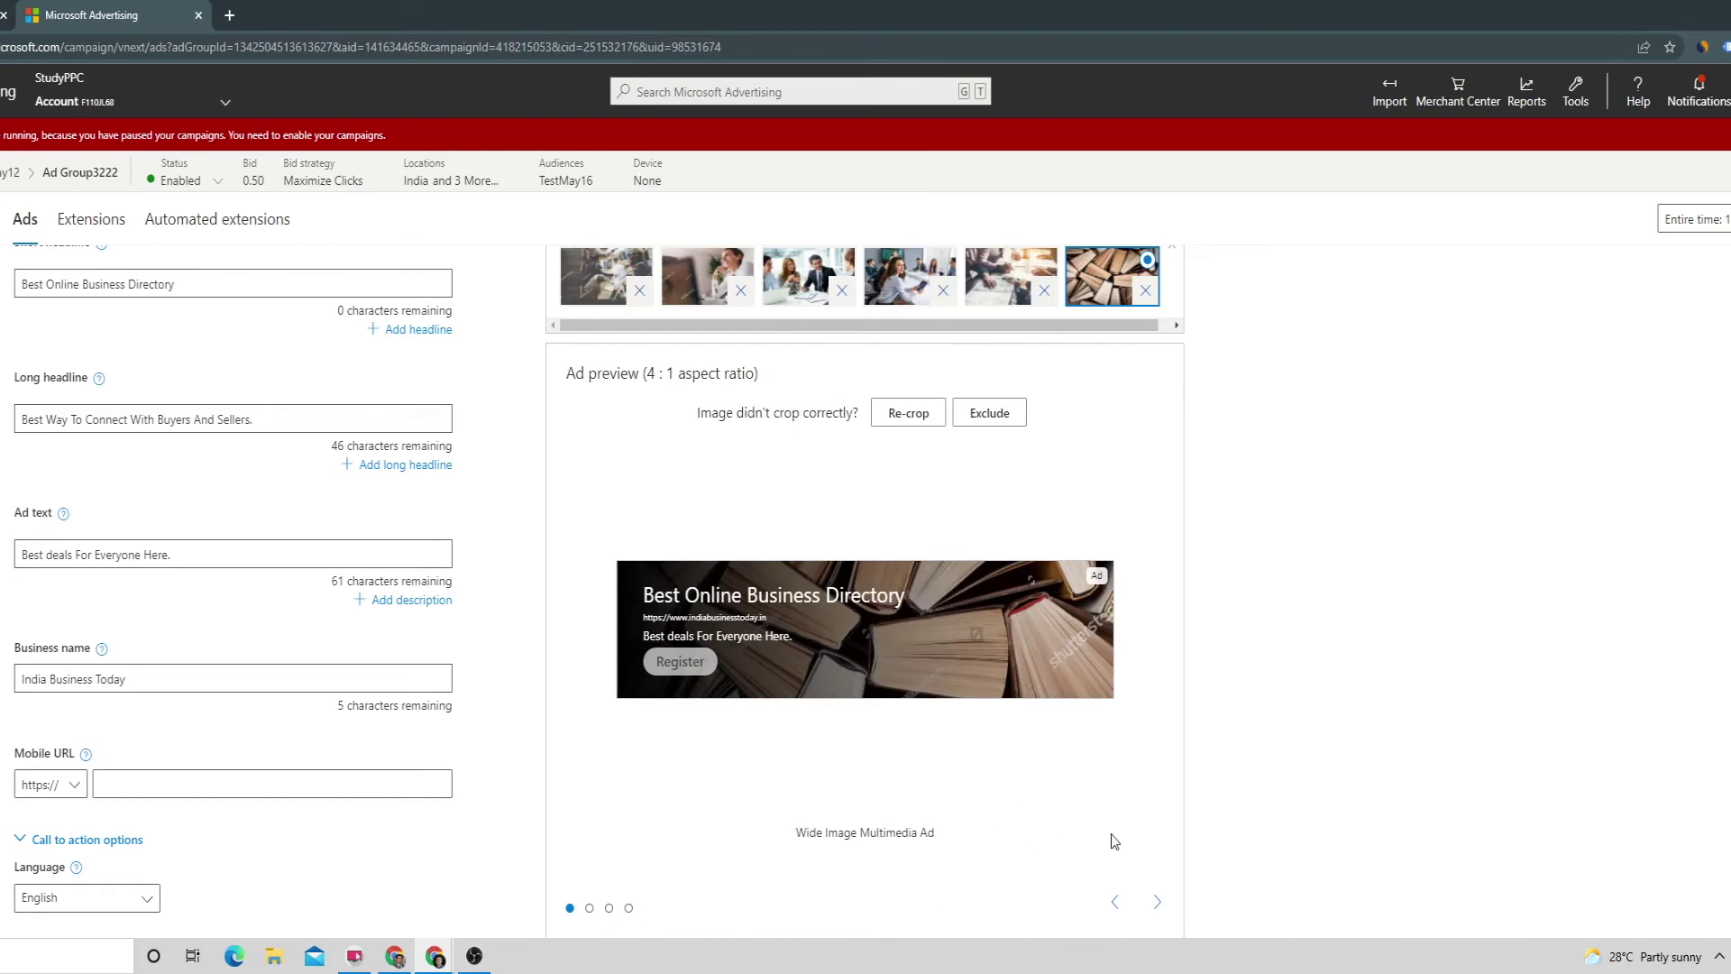
scroll(1146, 787, down, 2)
scroll(924, 729, up, 1)
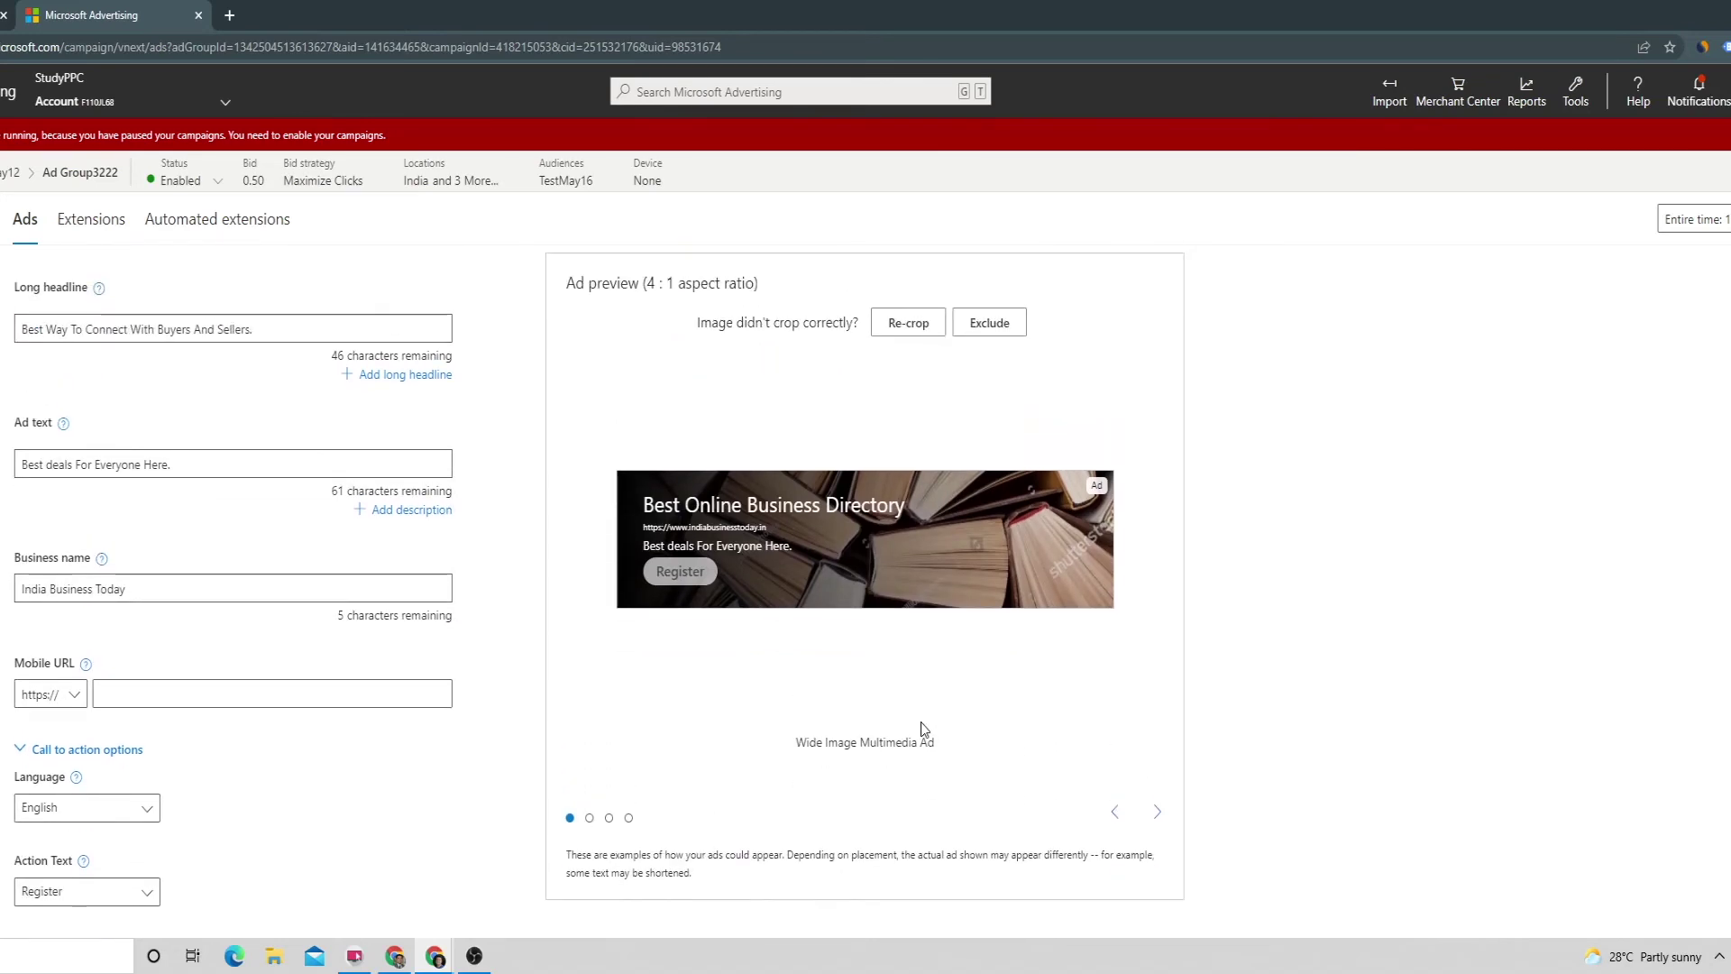
click(1156, 813)
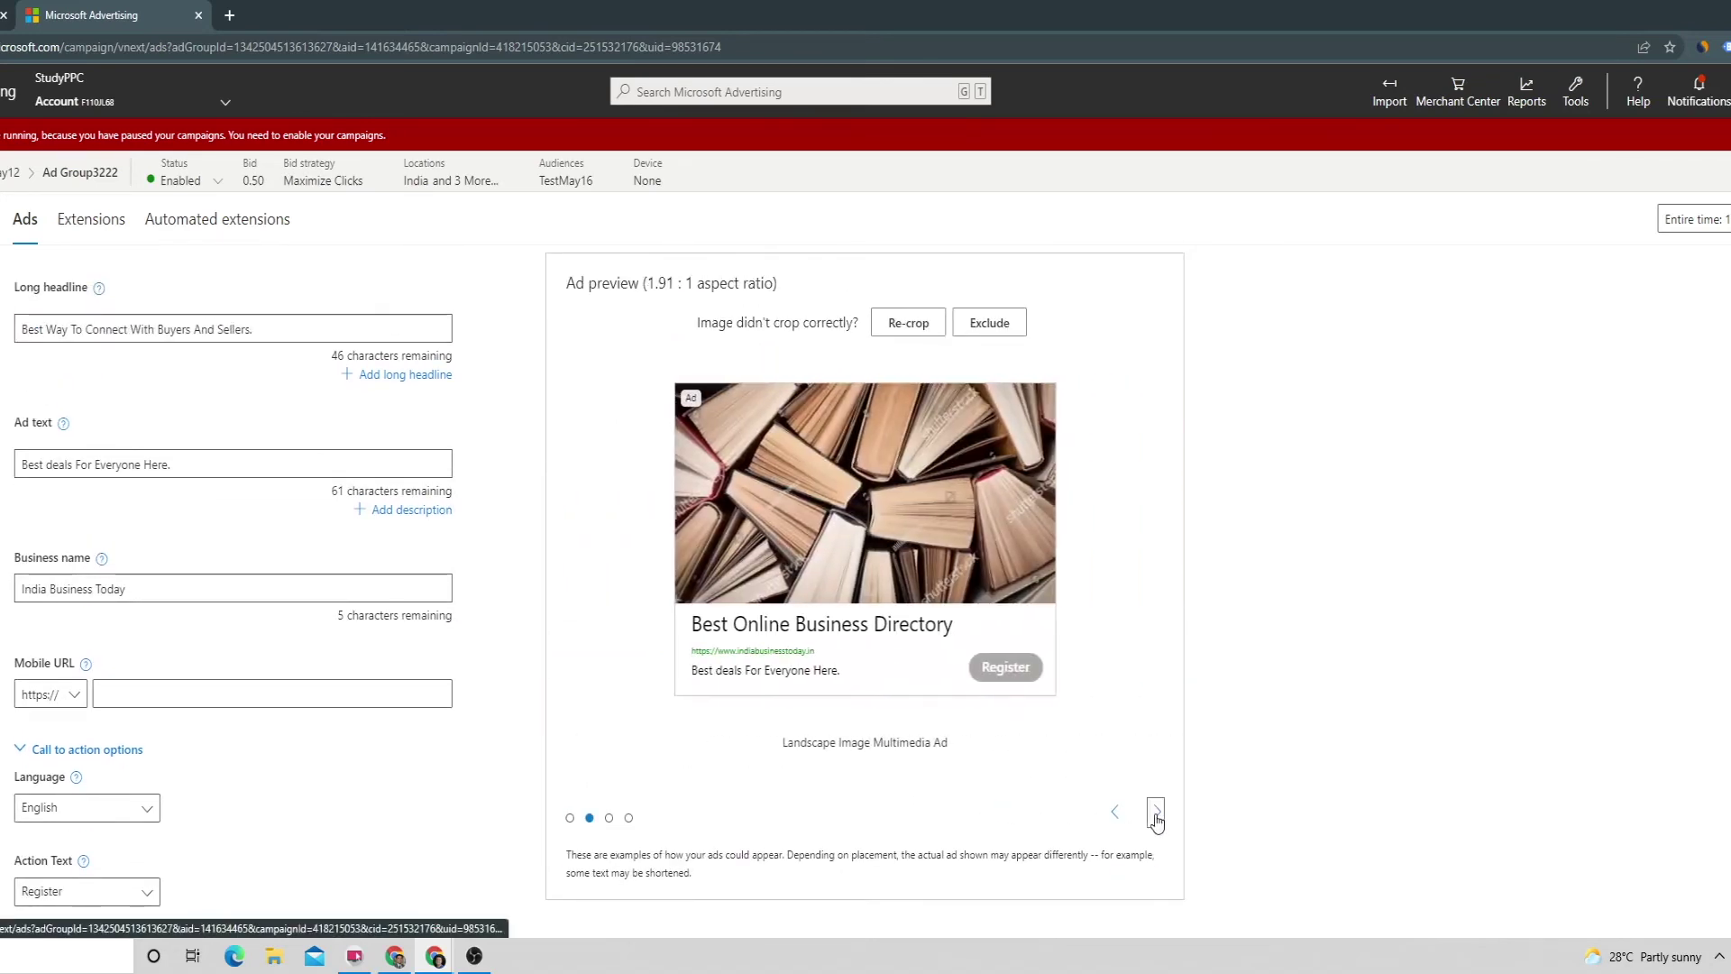
click(1157, 816)
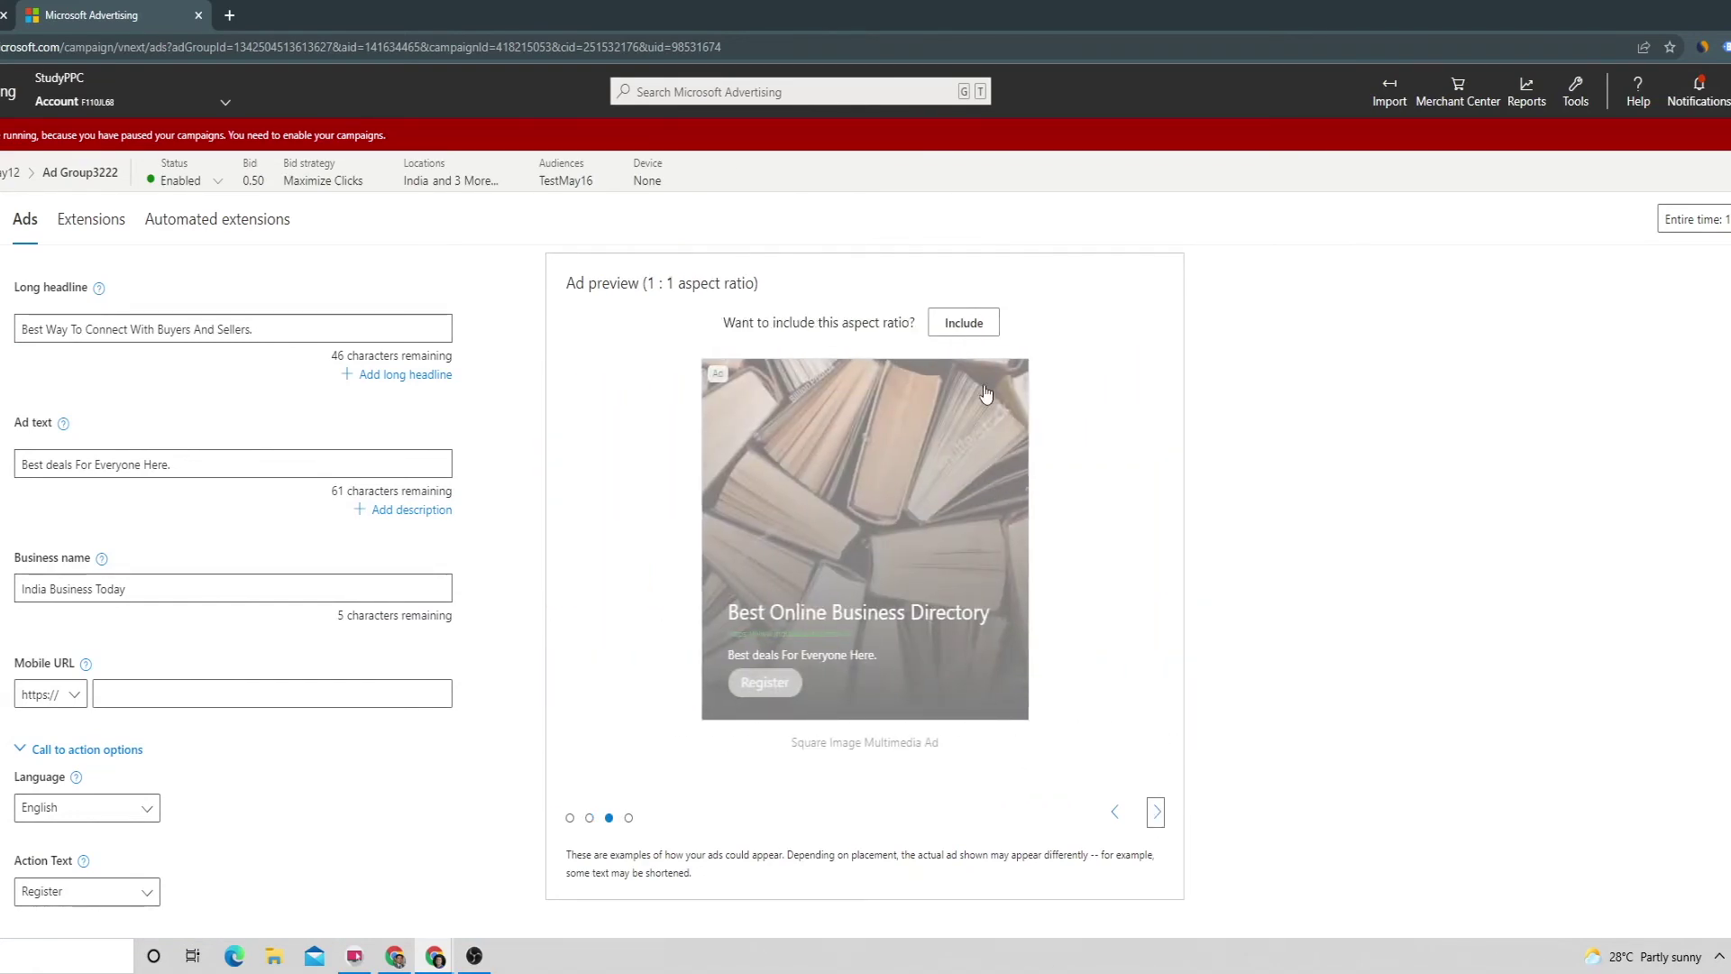
click(979, 326)
click(1157, 813)
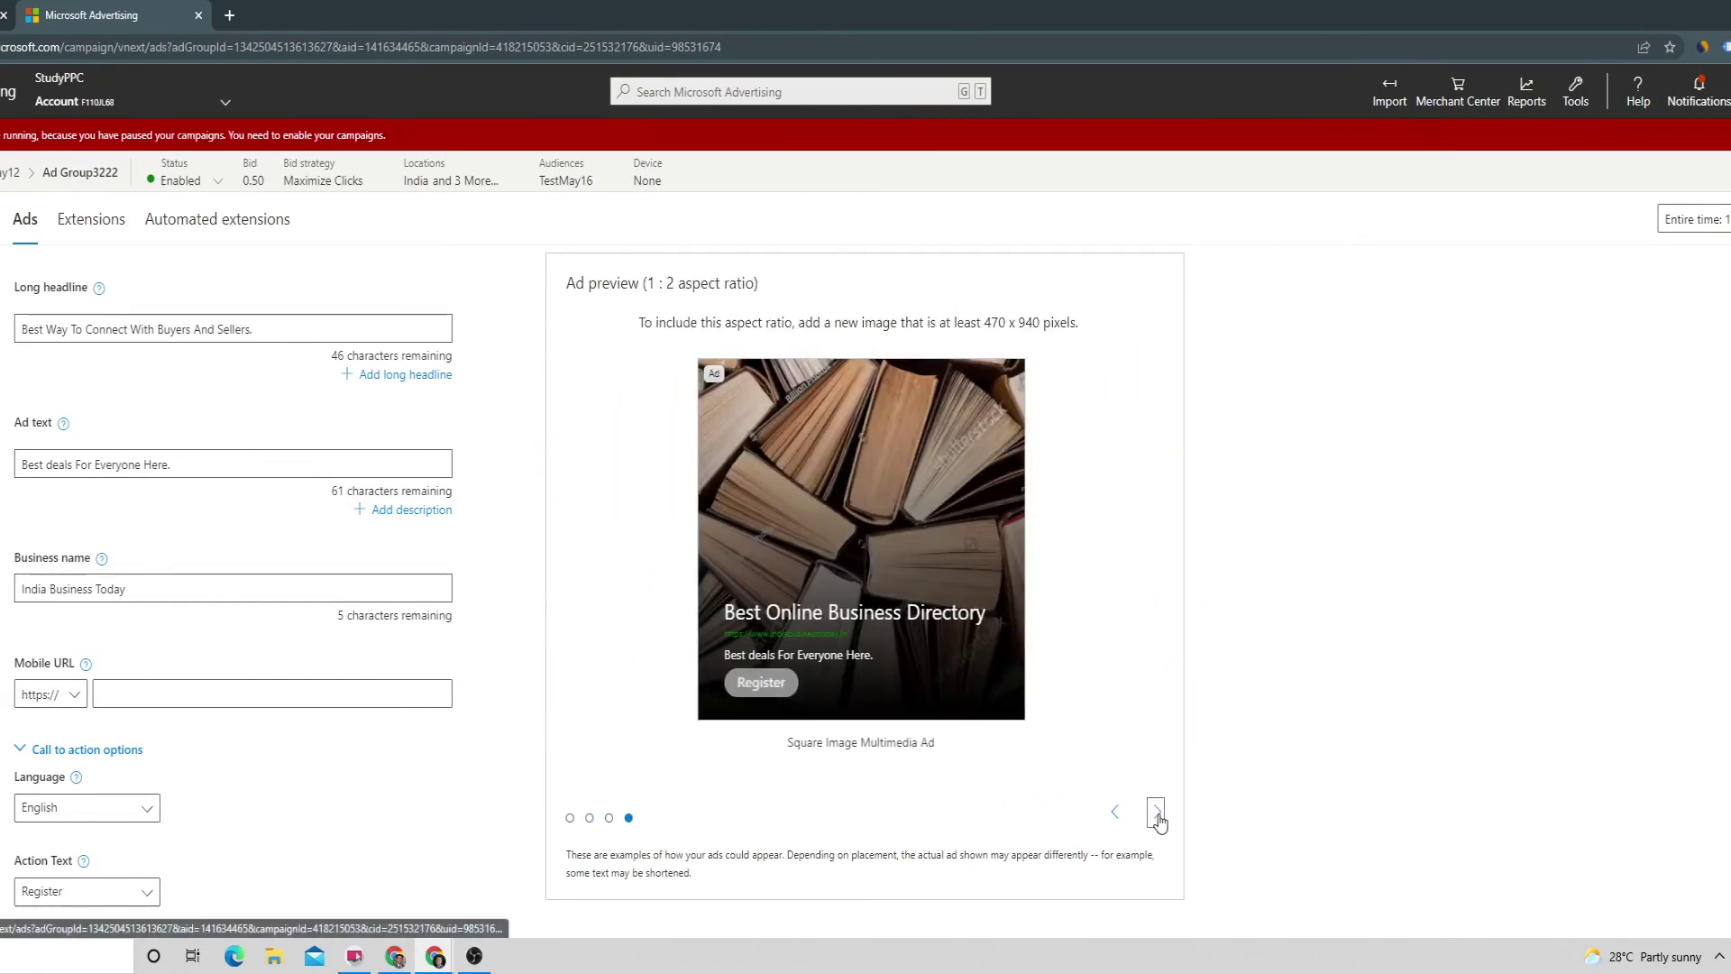
scroll(1033, 487, up, 1)
- Save the multimedia ad and locate it in the Ad Group3222 ads table, pending review
scroll(1200, 577, up, 1)
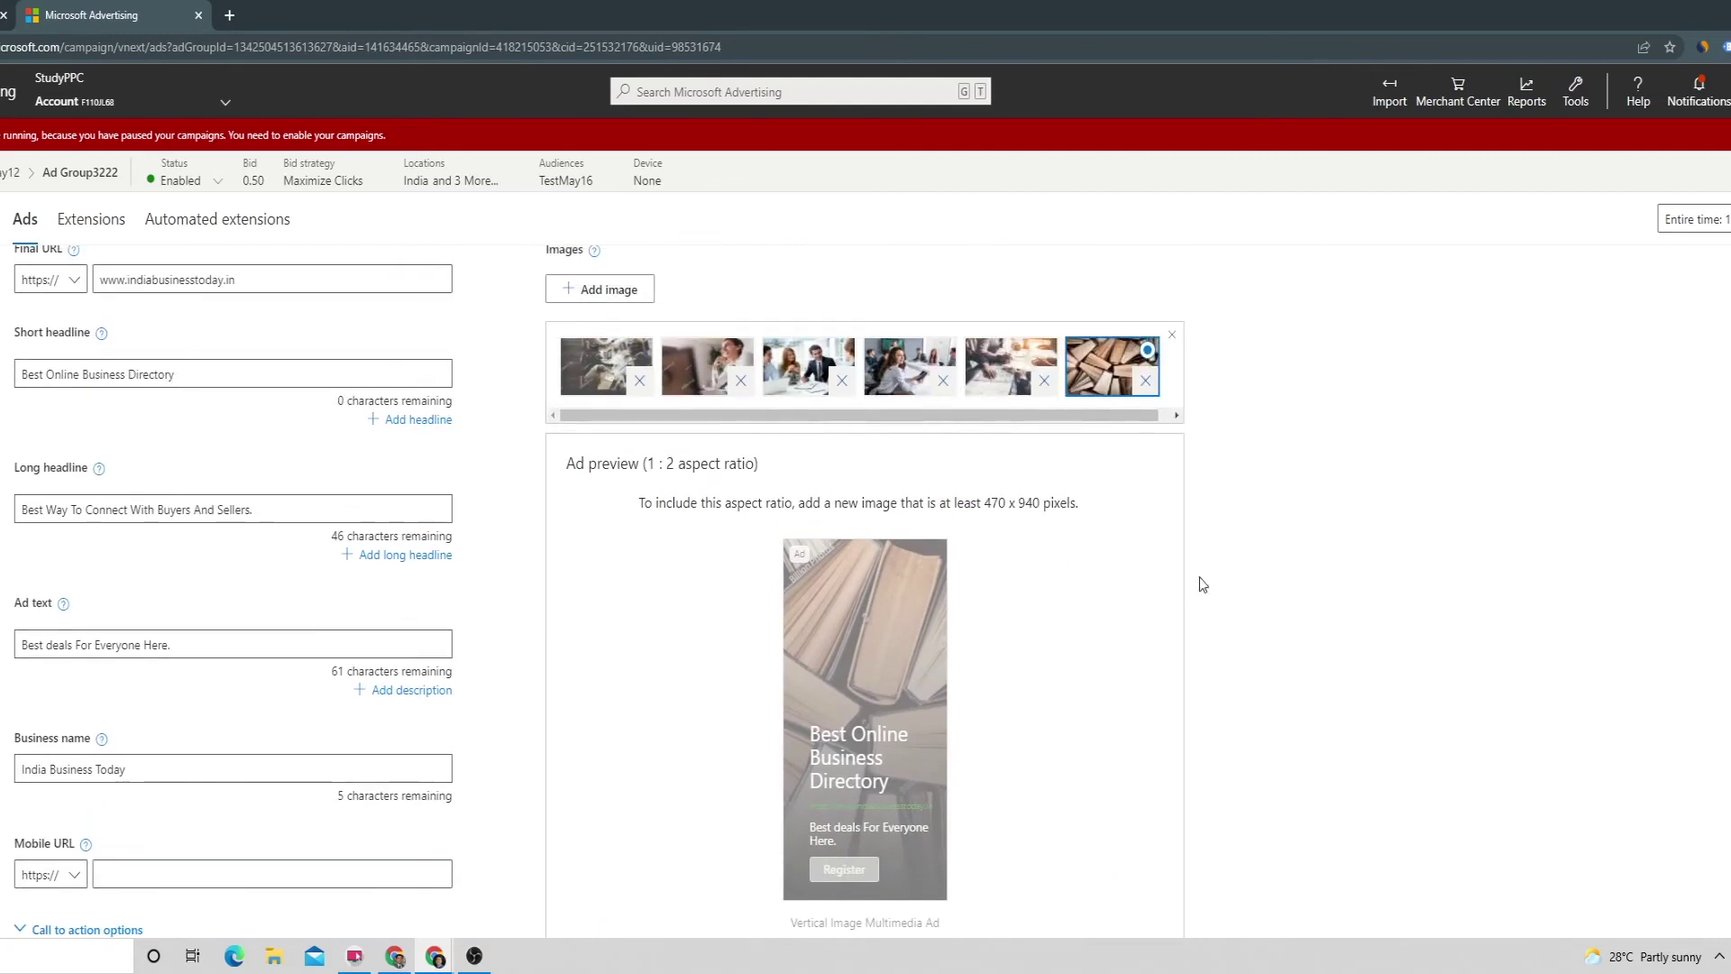
scroll(1290, 580, down, 4)
scroll(1296, 580, down, 4)
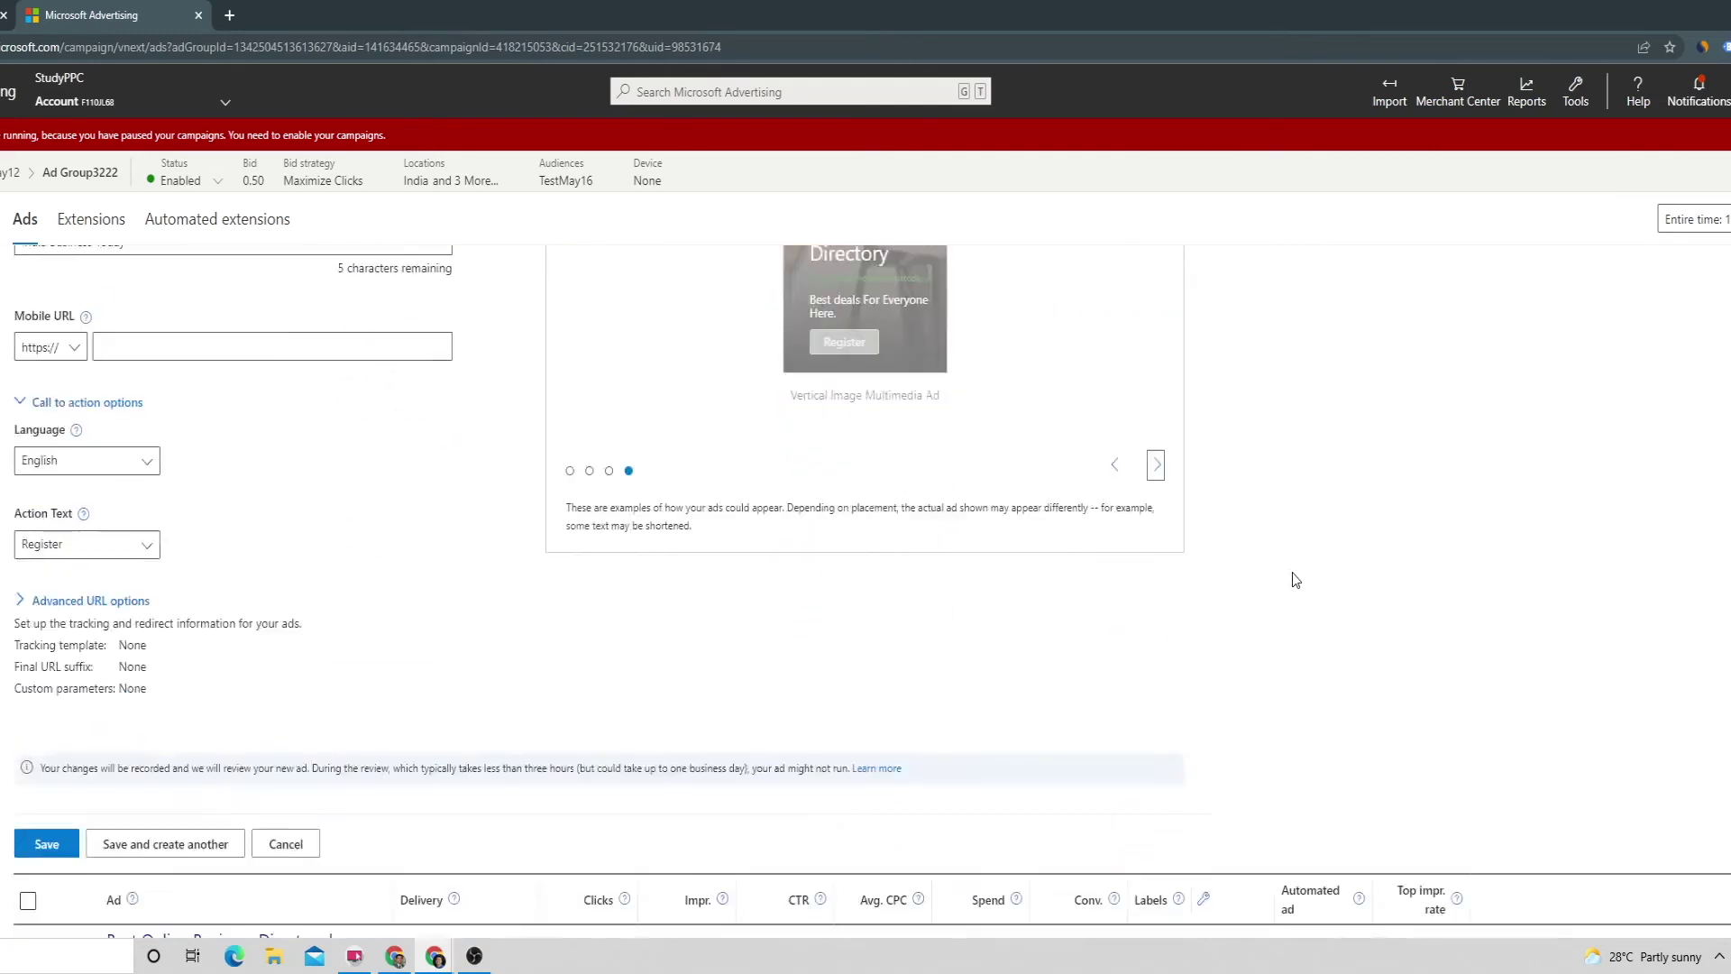
scroll(426, 606, up, 9)
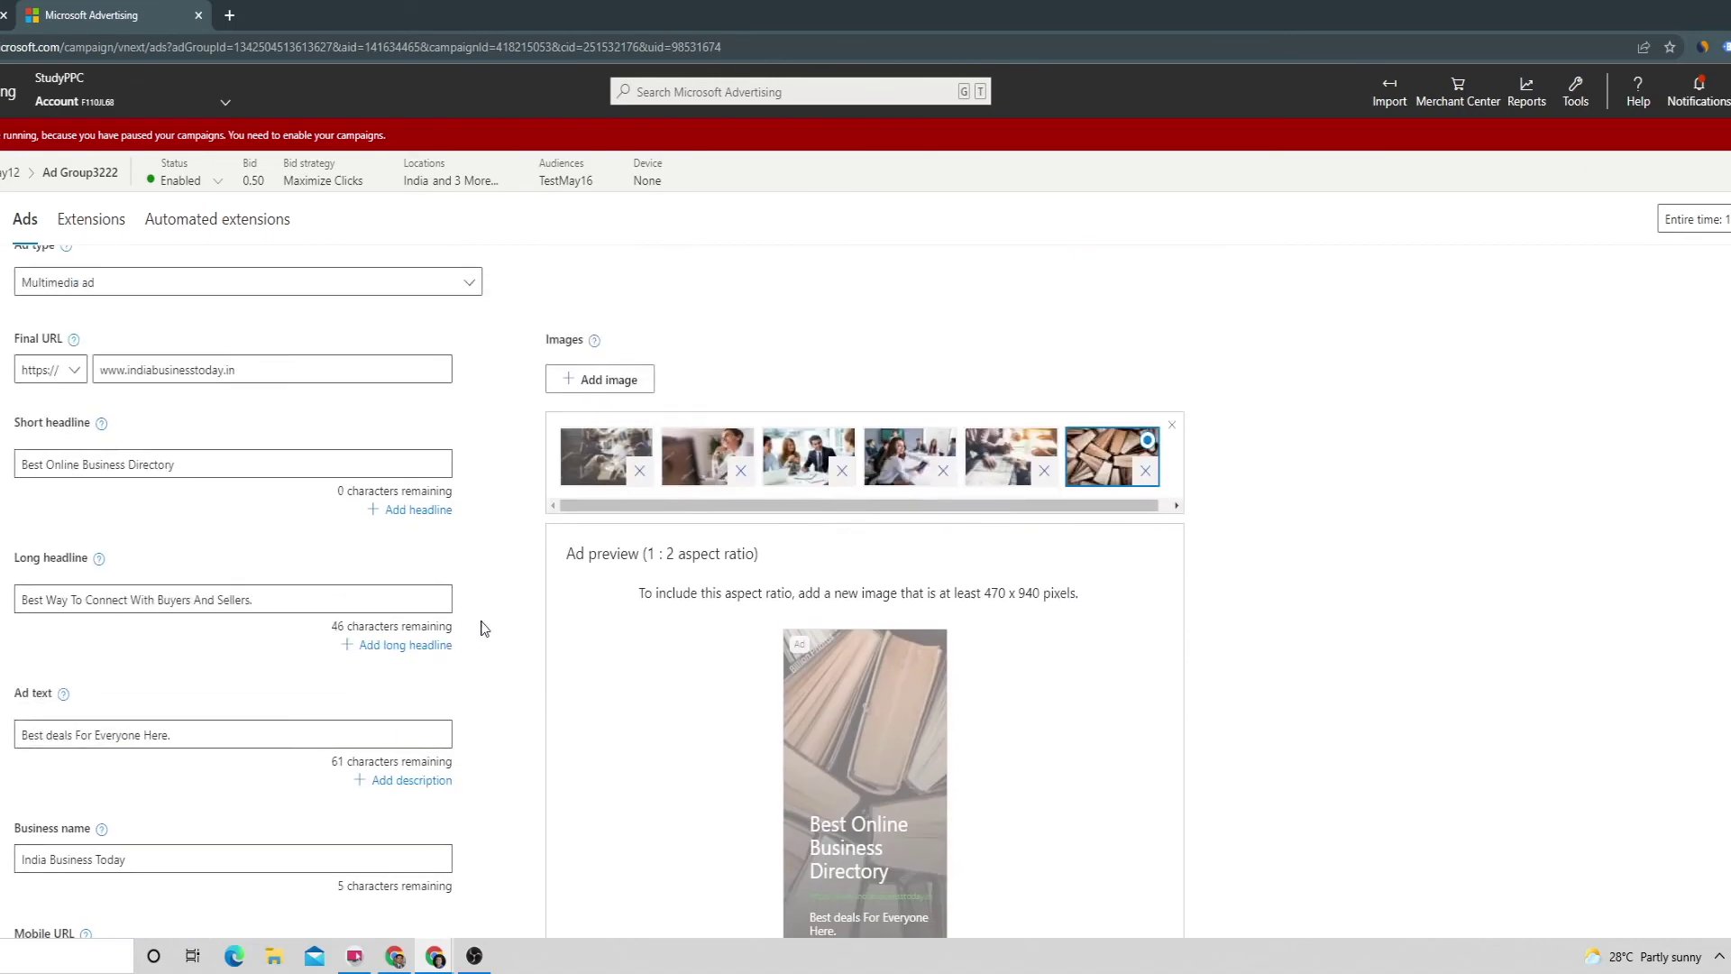
scroll(481, 622, down, 8)
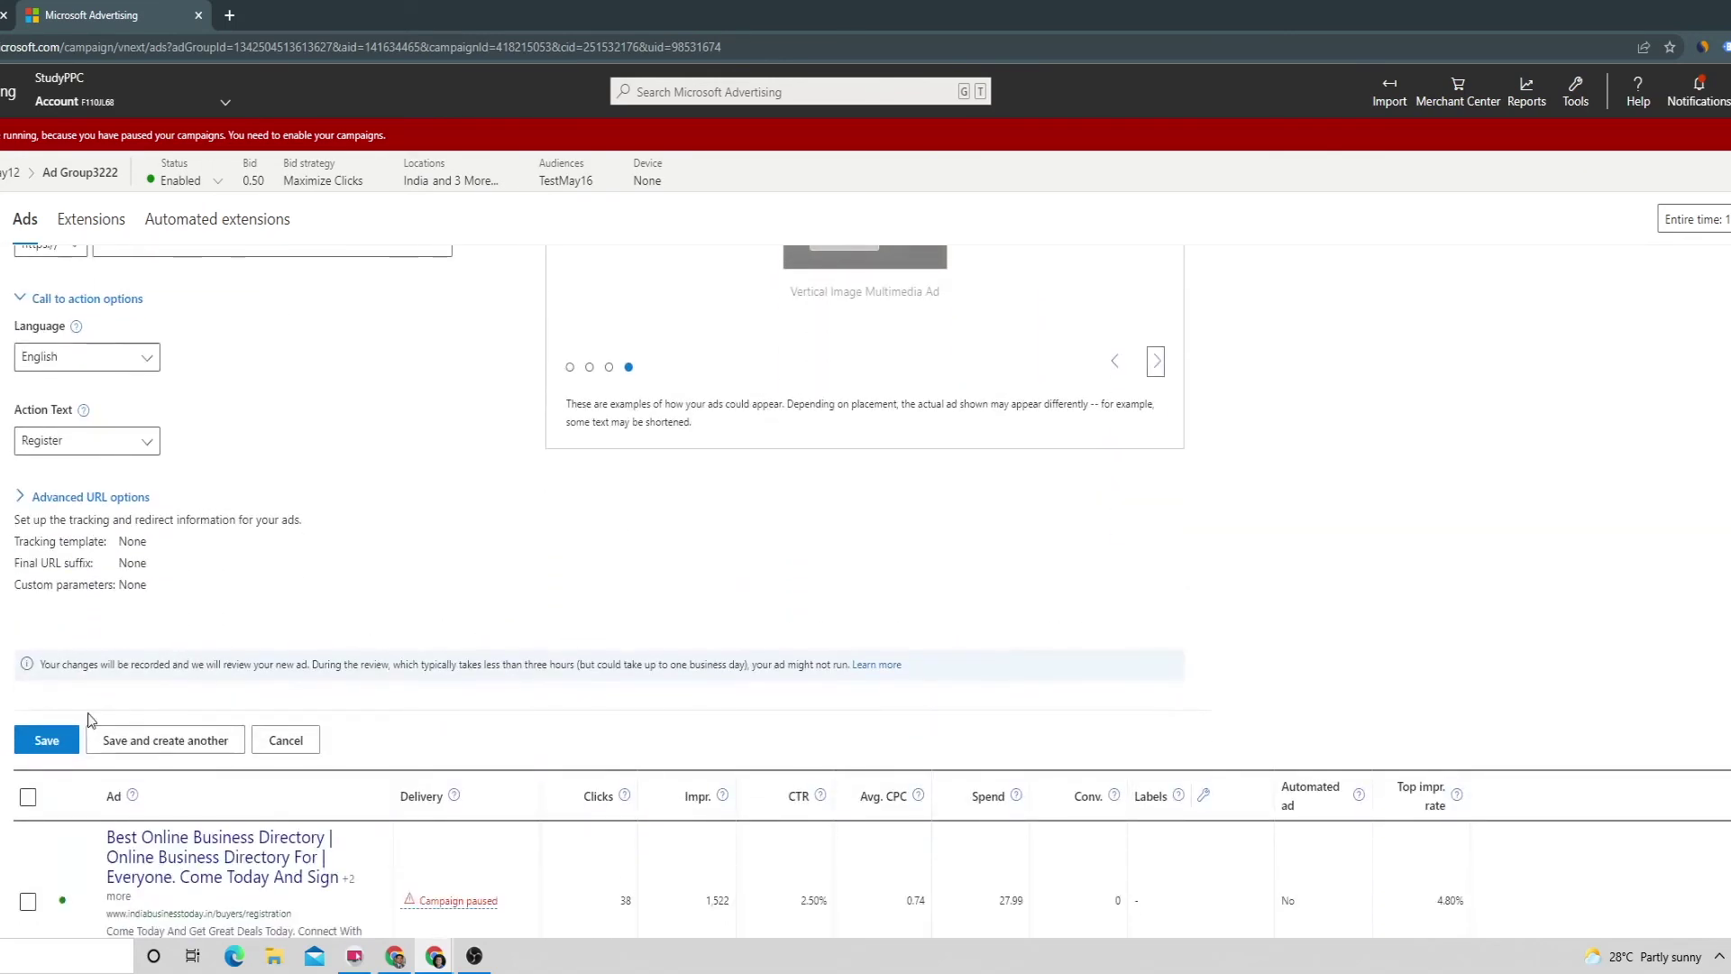
click(54, 742)
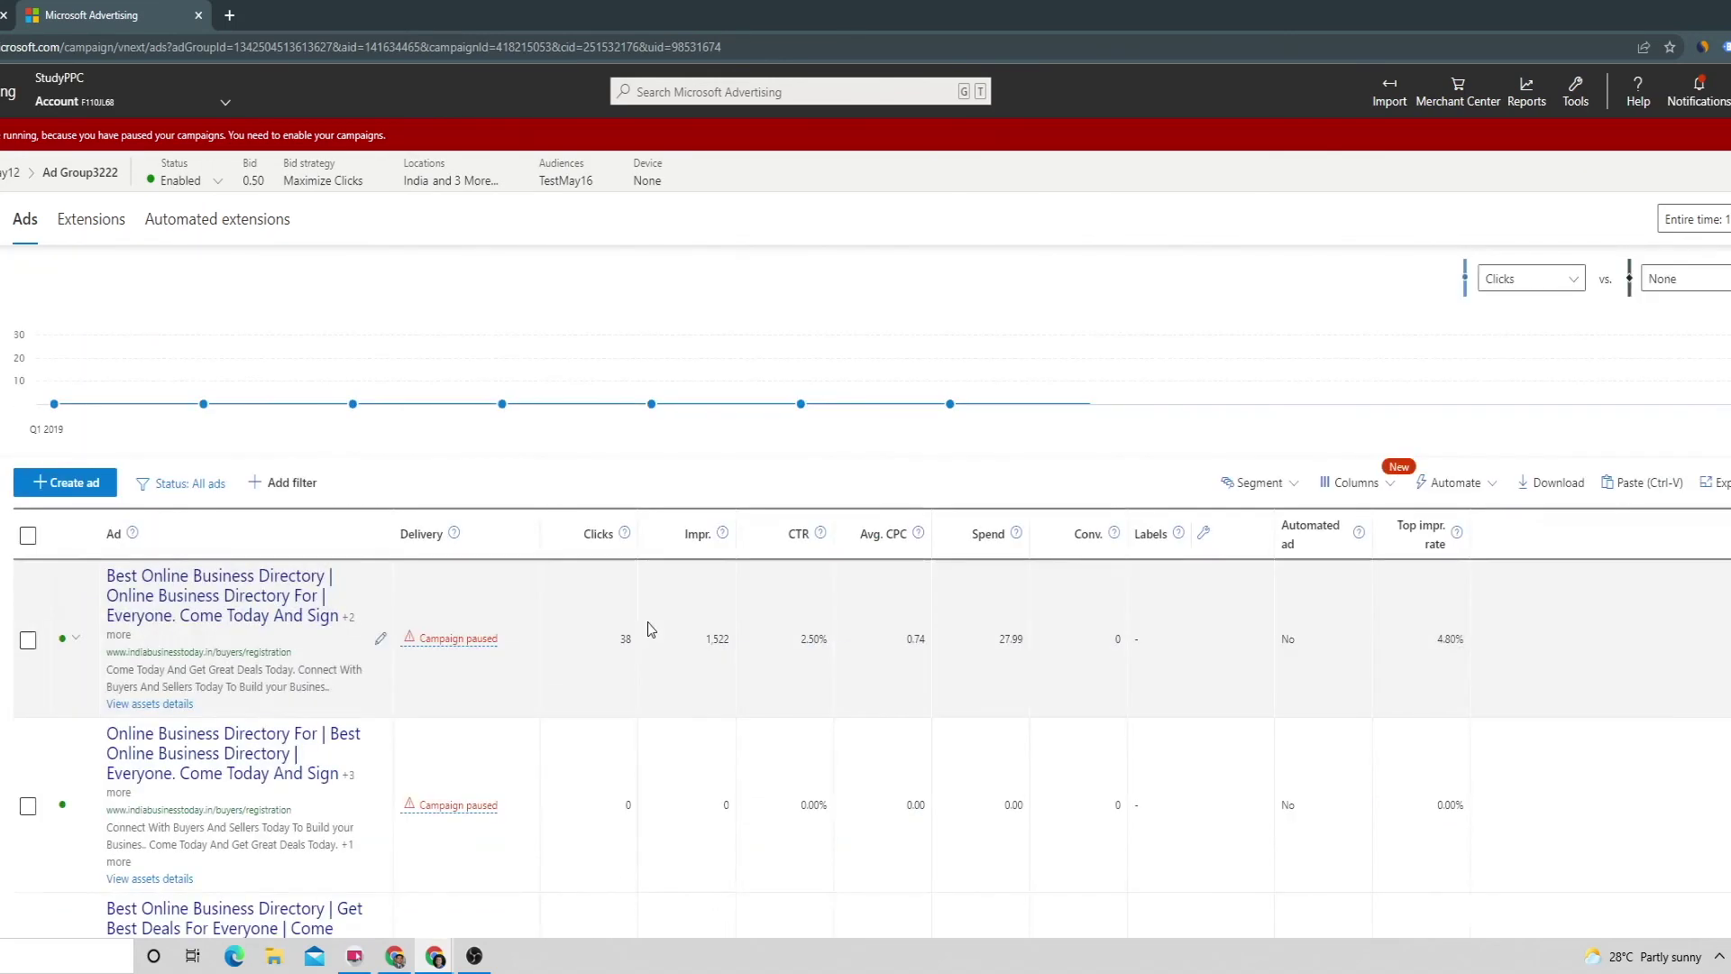
scroll(675, 692, down, 6)
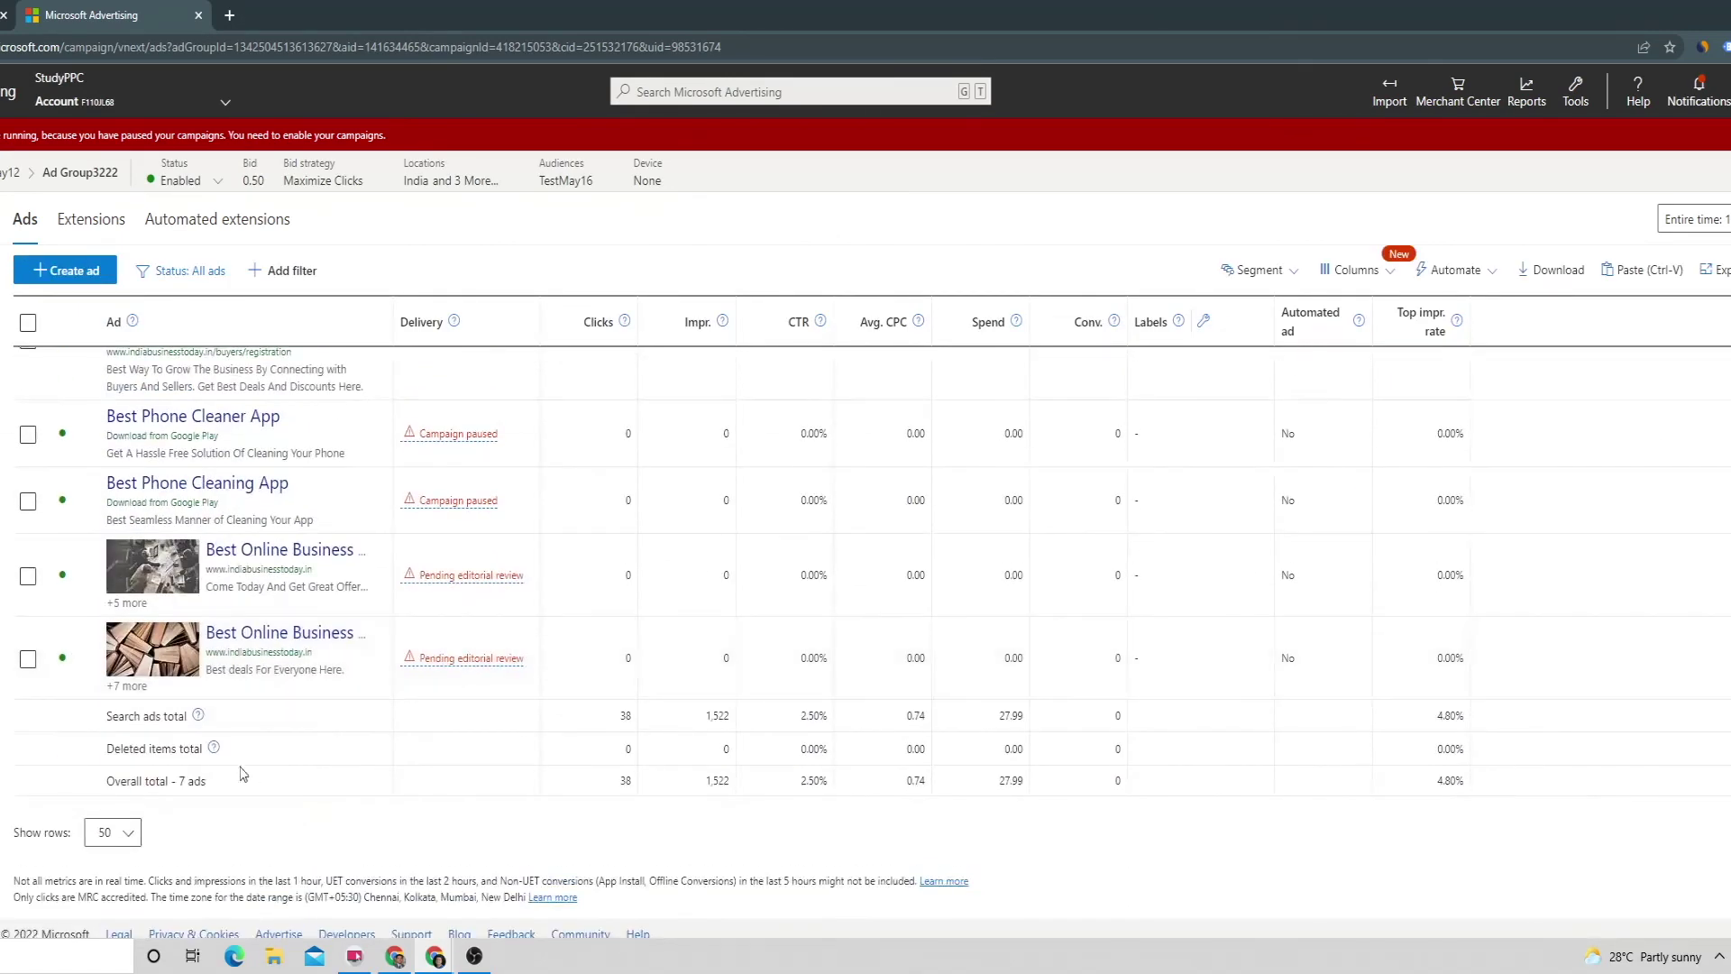